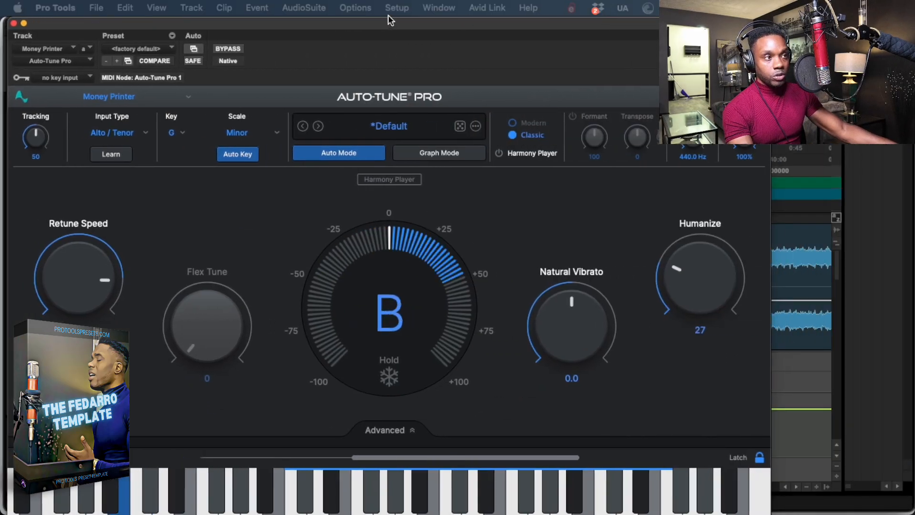
Set the Money Printer track's Auto-Tune Pro key to F# and its scale to Major, then close the plug-in window.
left_click_drag(390, 20, 440, 20)
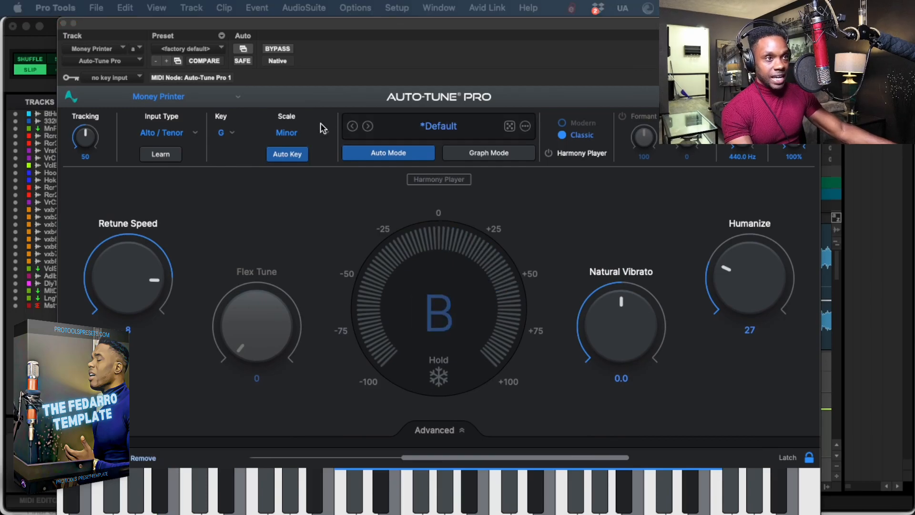
left_click(222, 131)
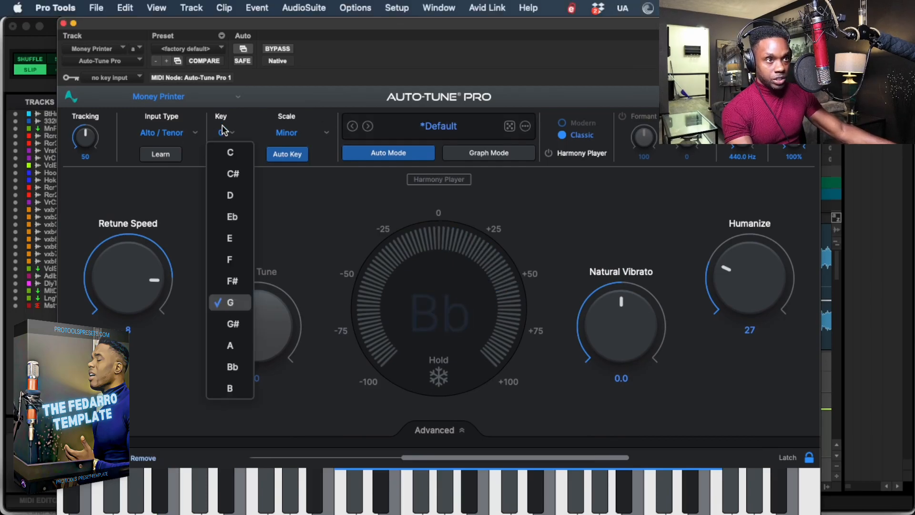
left_click(253, 280)
left_click(286, 132)
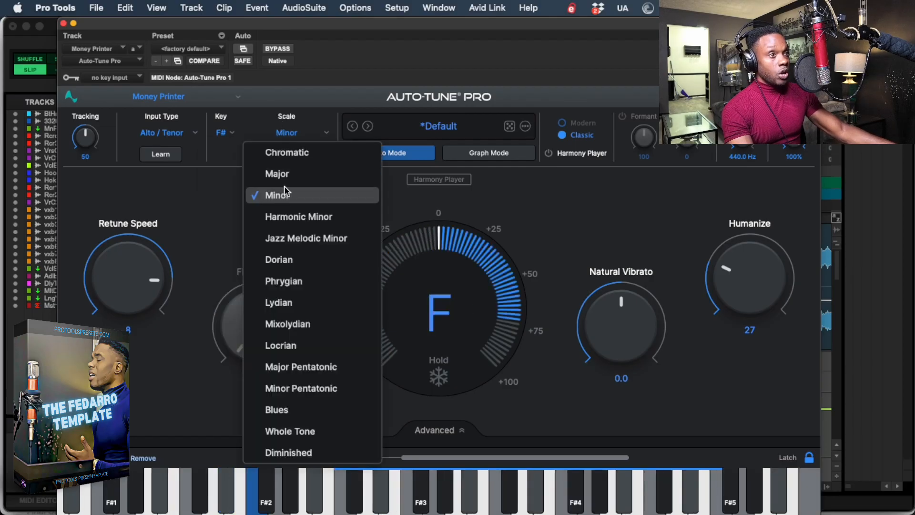
left_click(282, 173)
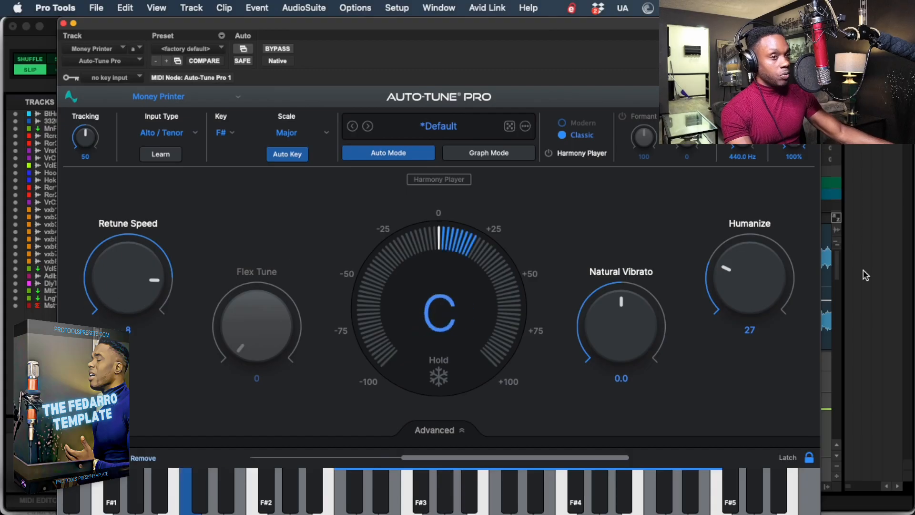
left_click(64, 23)
scroll(242, 424, "down", 5)
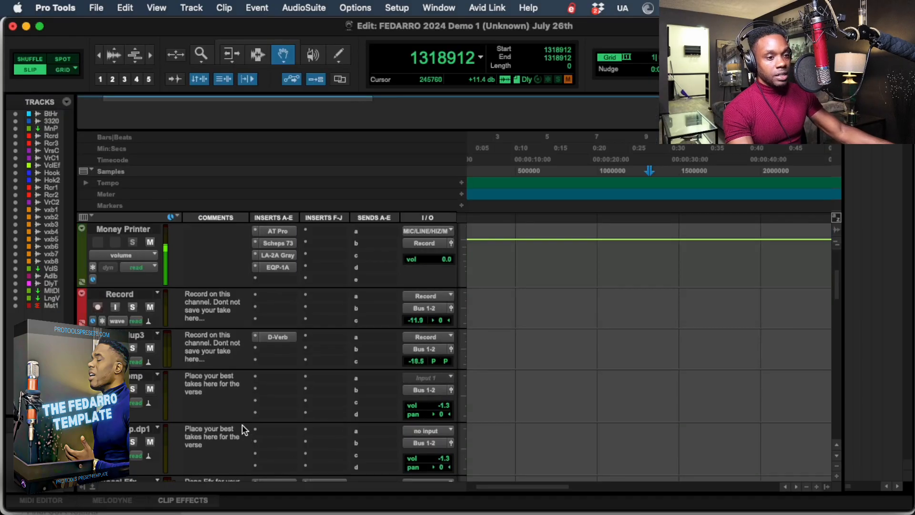
key("super+Tab")
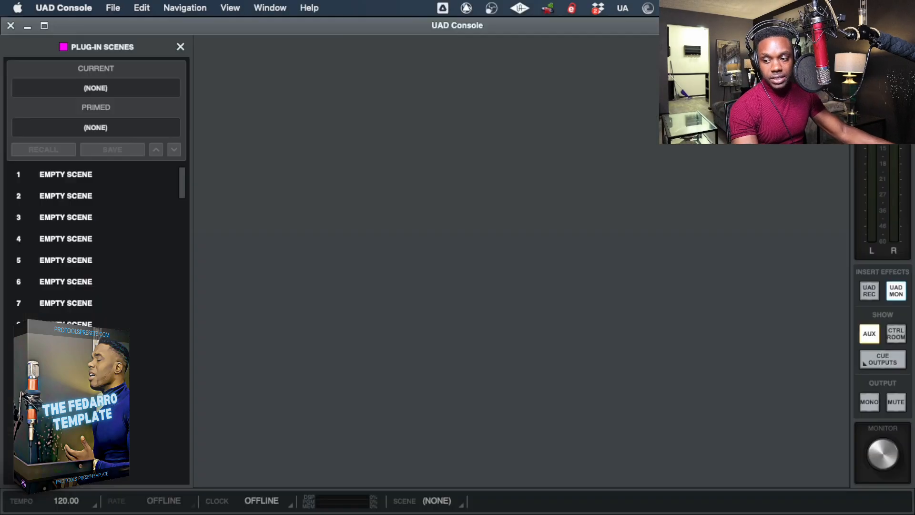
key("super+Tab")
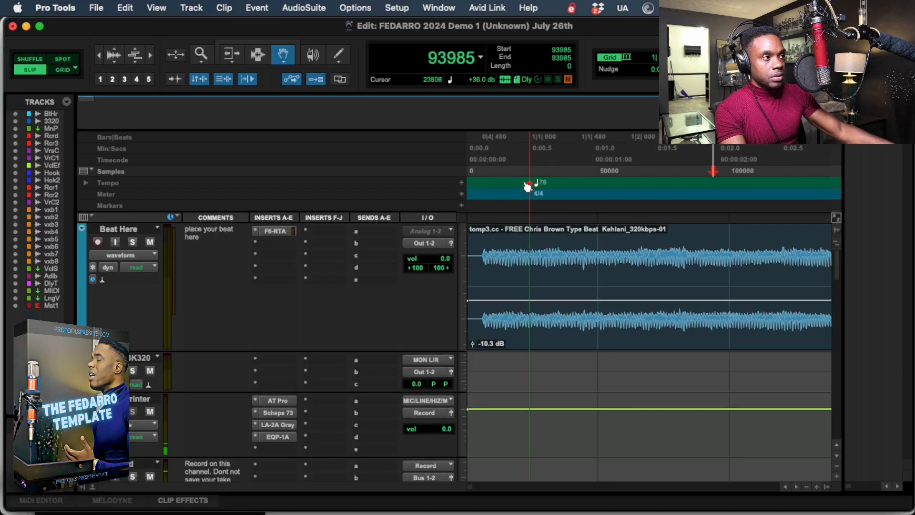
Align the song start marker with the first sound of the beat's waveform and play the beat from the session start.
left_click_drag(528, 187, 487, 192)
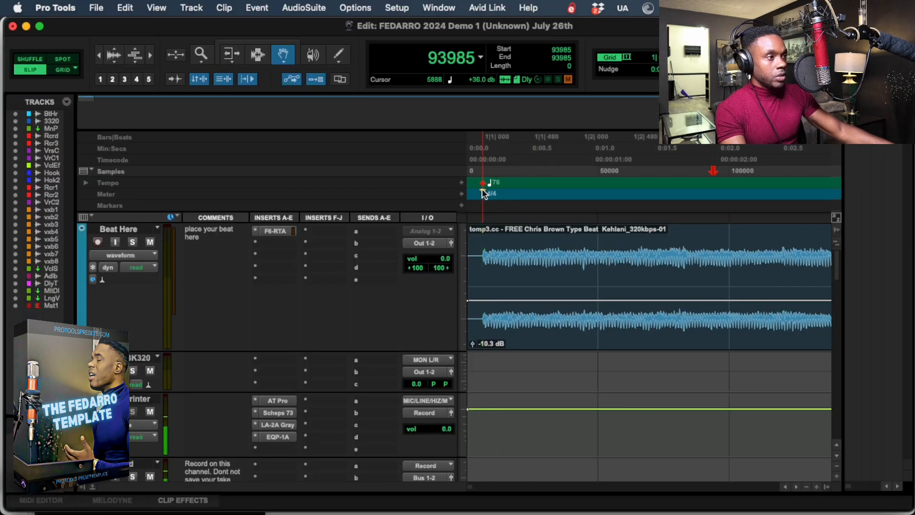
key("r")
key("r")
key("r")
key("r")
key("r")
key("r")
key("r")
key("Return")
key("space")
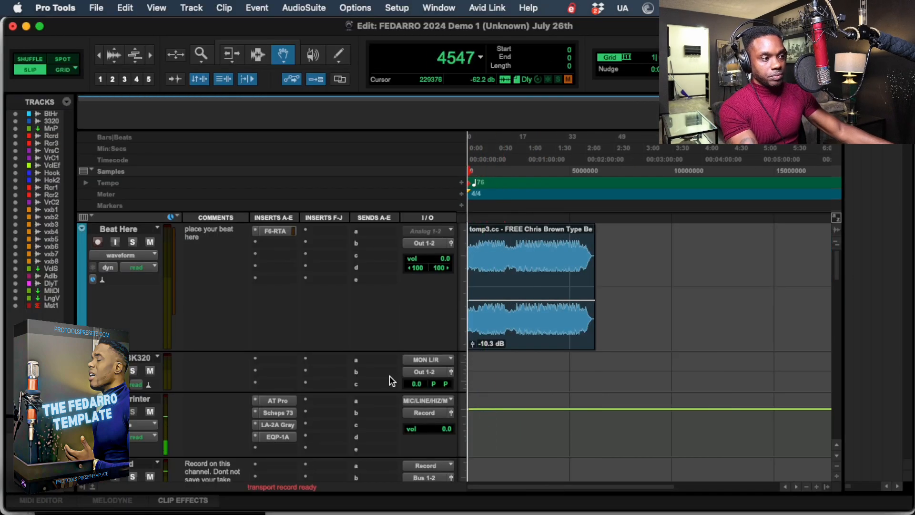
key("t")
key("t")
key("t")
key("t")
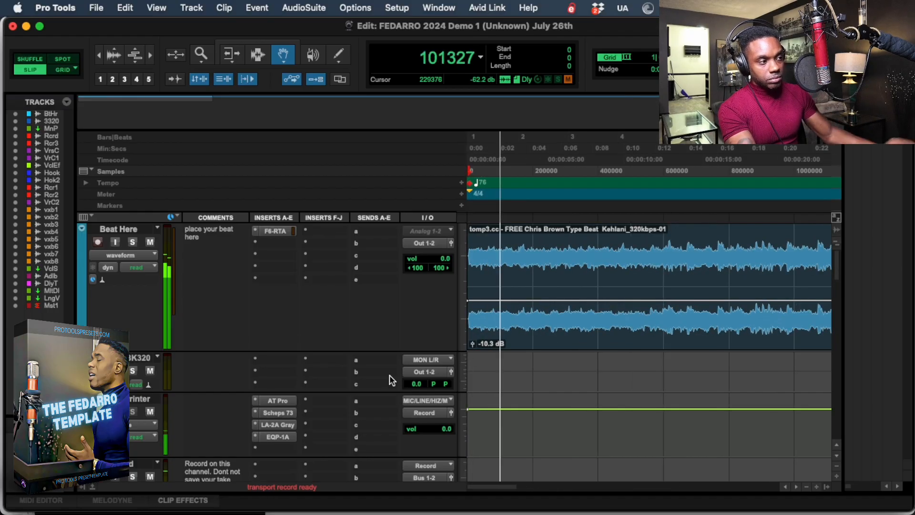
Record a vocal take on the Record track over the beat, setting that track's volume to -4.6 dB.
key("space")
key("super+space")
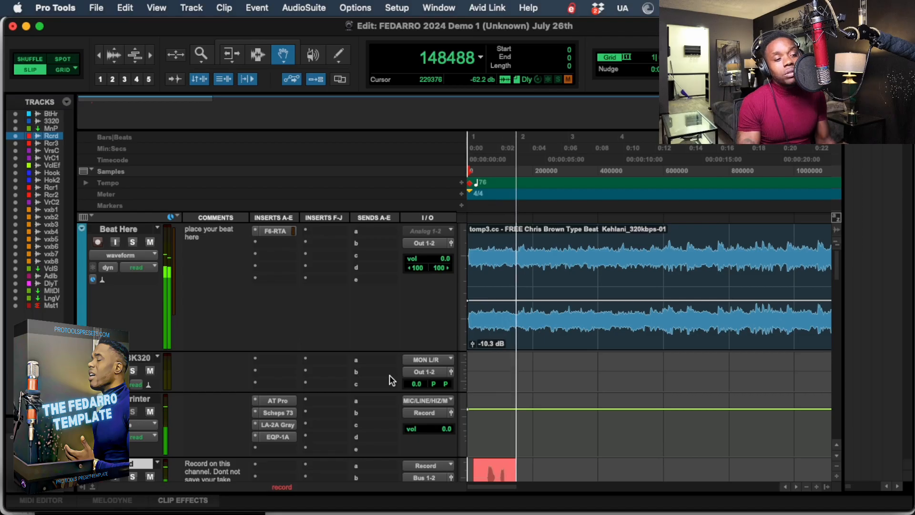
scroll(406, 356, "down", 5)
left_click(417, 357)
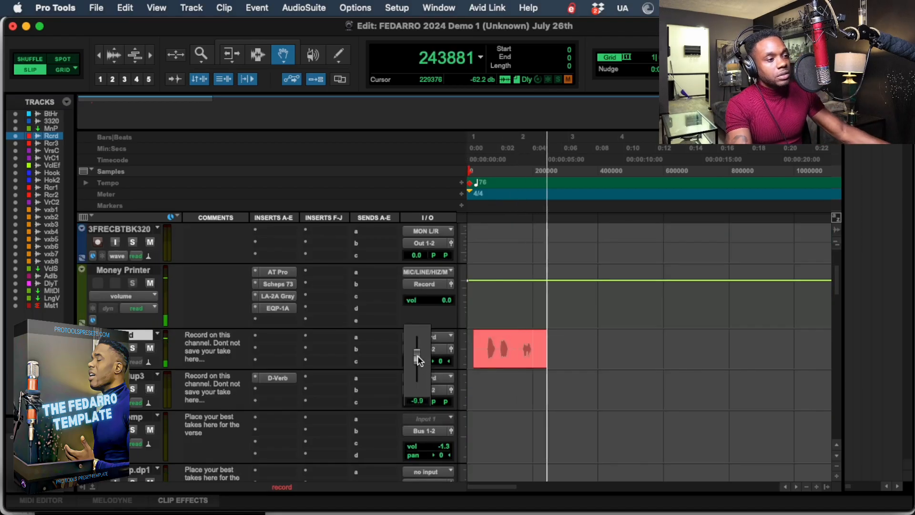
left_click_drag(417, 356, 417, 354)
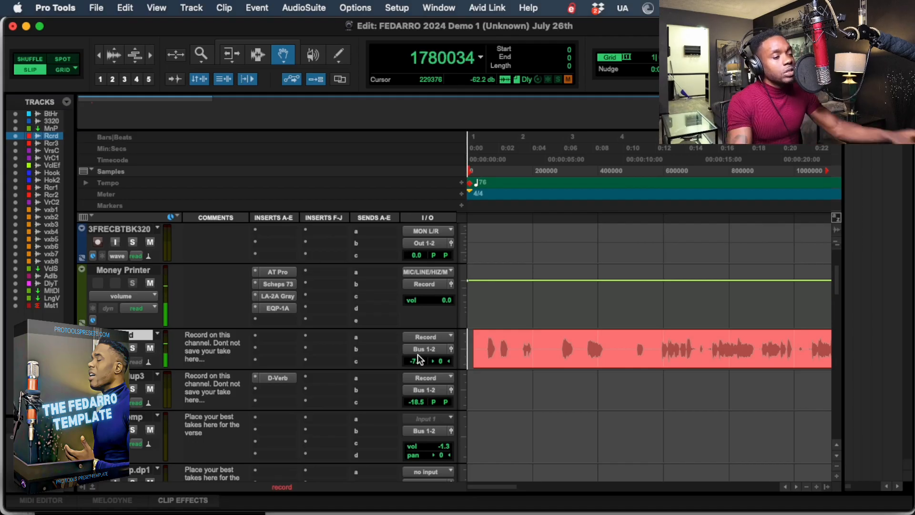
left_click(417, 356)
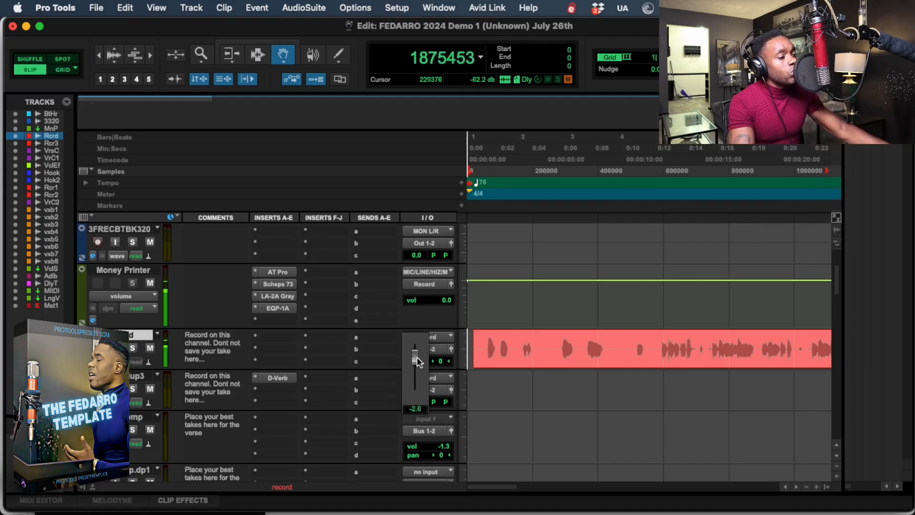
left_click_drag(417, 361, 418, 364)
key("space")
Play back the recorded take from around sample 604160 and activate the Selector tool.
left_click(619, 191)
left_click(663, 200)
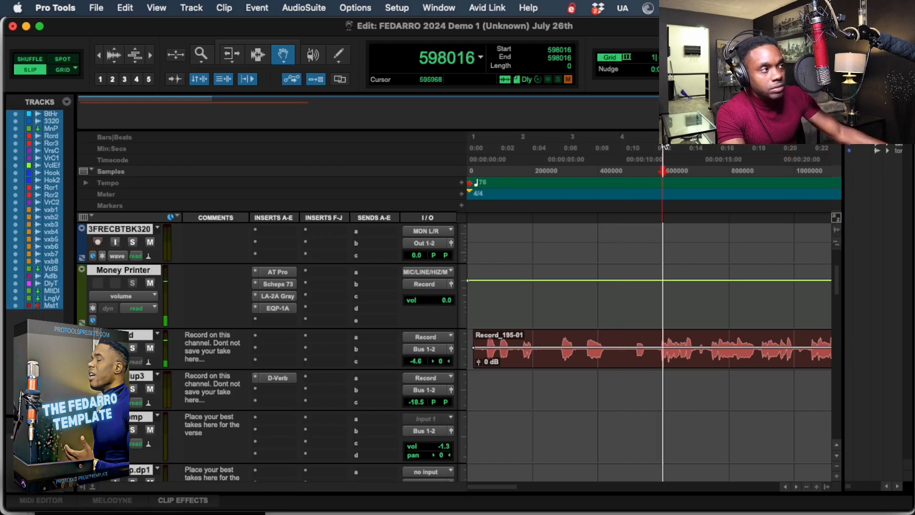
left_click(665, 204)
key("space")
key("super+7")
key("F7")
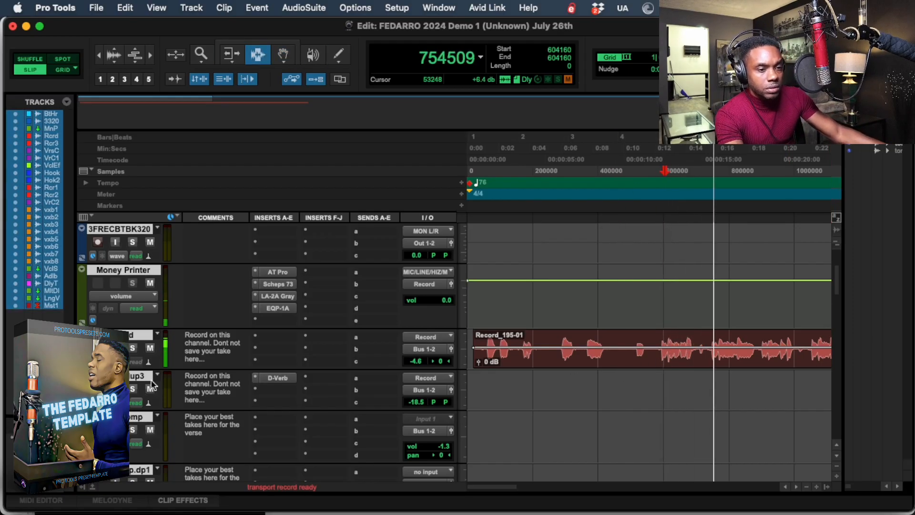
Move the Hook and Hook 2 tracks together to directly below the Record track and stop playback.
scroll(233, 360, "down", 5)
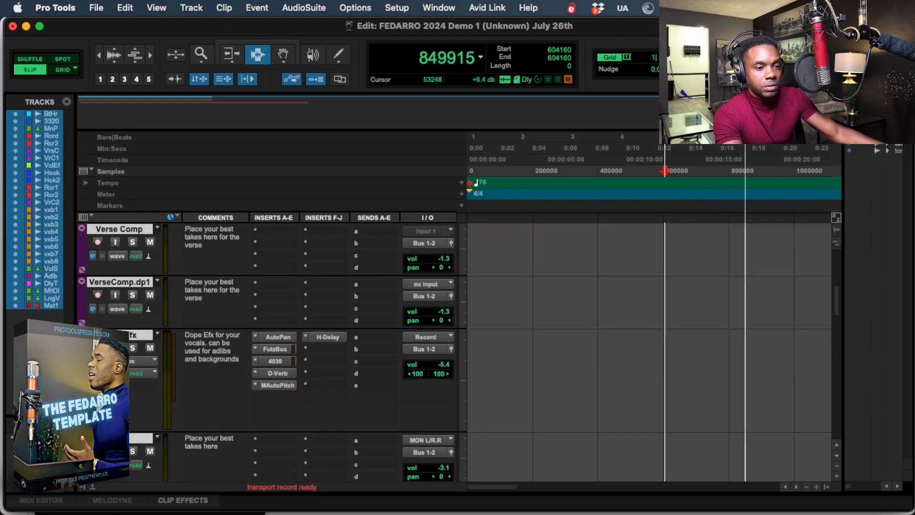
left_click(126, 437)
scroll(104, 282, "down", 4)
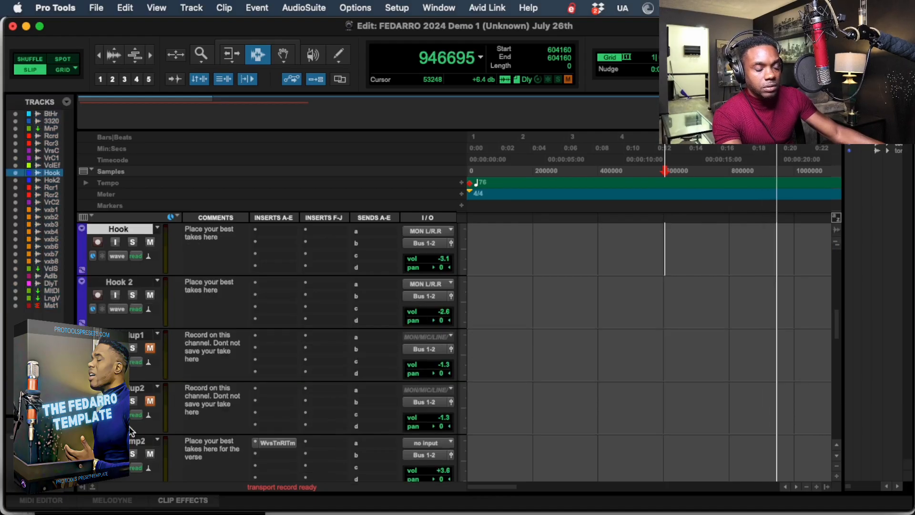
left_click(107, 281, "shift")
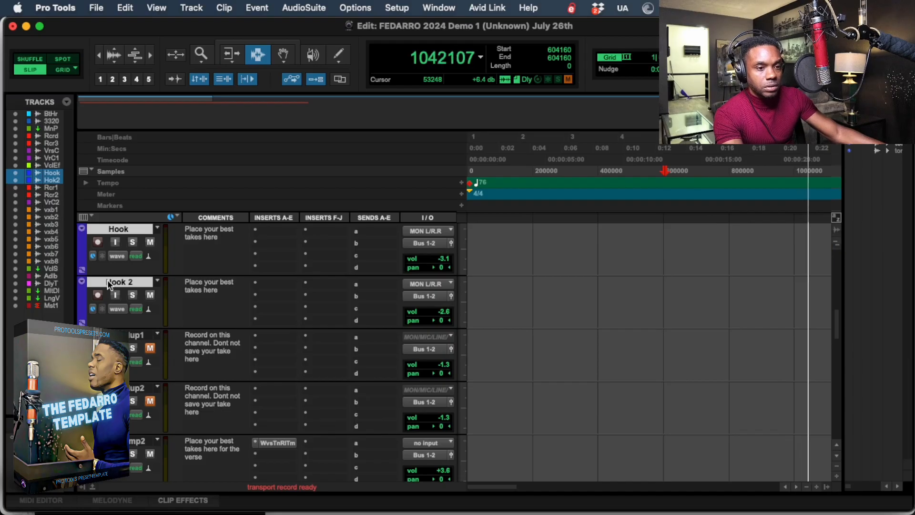
left_click_drag(107, 282, 289, 240)
key("space")
Review the Auto-Tune Pro settings on the Money Printer track and close the plug-in.
scroll(634, 367, "up", 2)
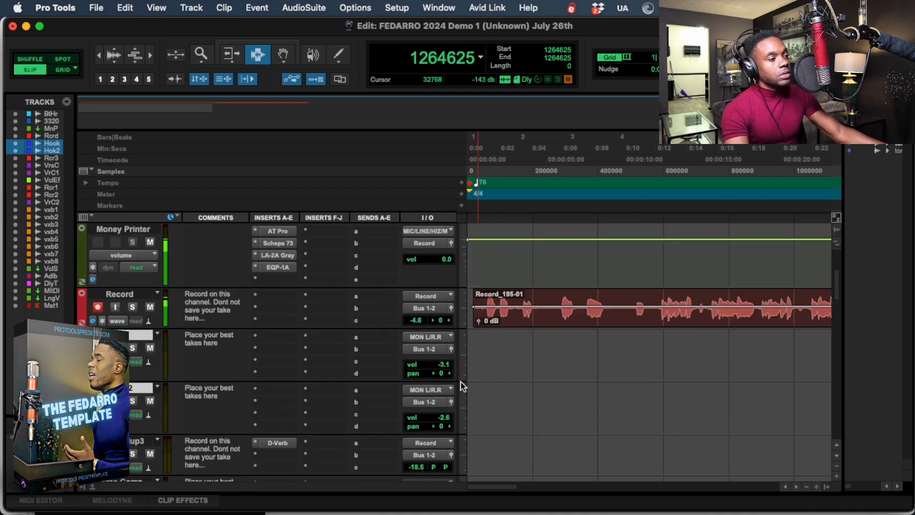
left_click(274, 231)
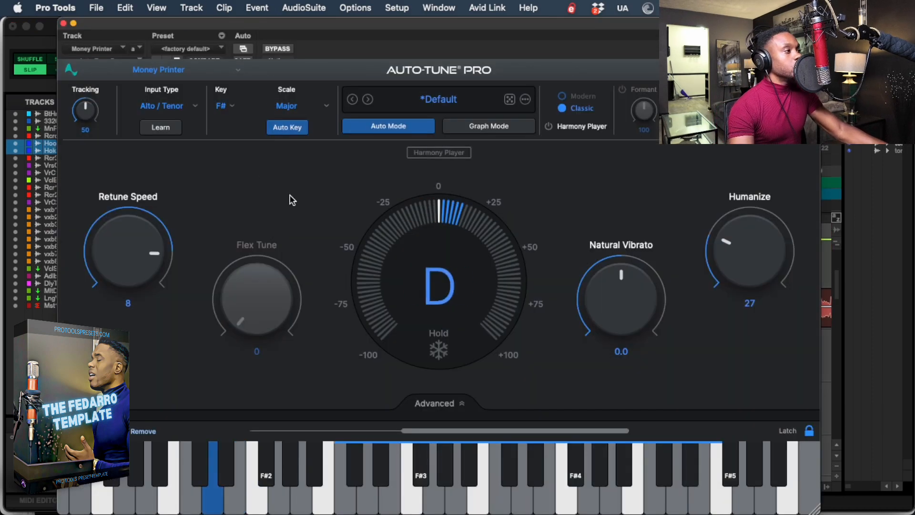
left_click(63, 23)
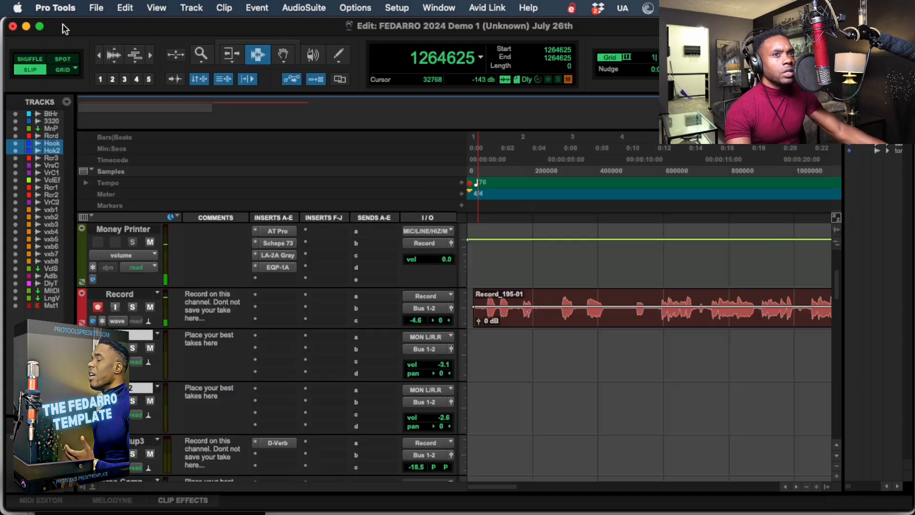
Move the recorded vocal clip from the Record track to the Hook track and play it from around sample 589824.
left_click(657, 302)
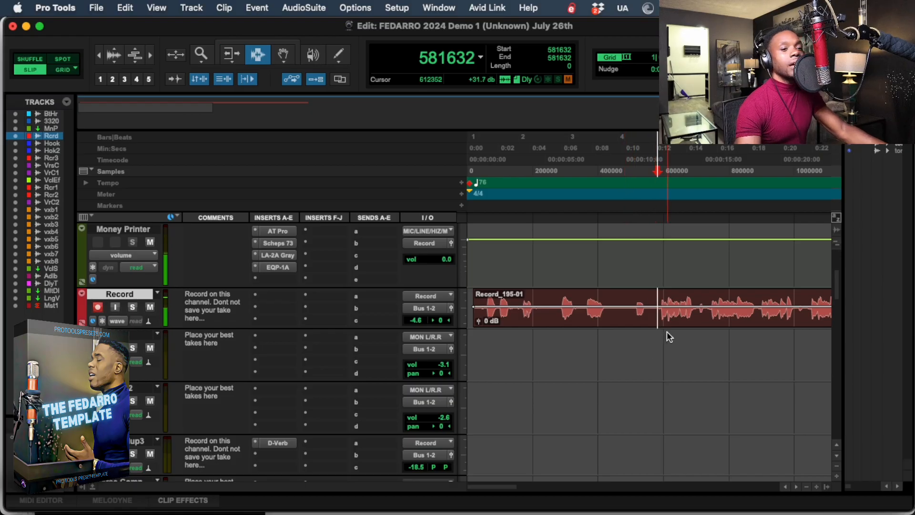
key("F8")
left_click_drag(674, 314, 680, 355)
key("space")
left_click(660, 163)
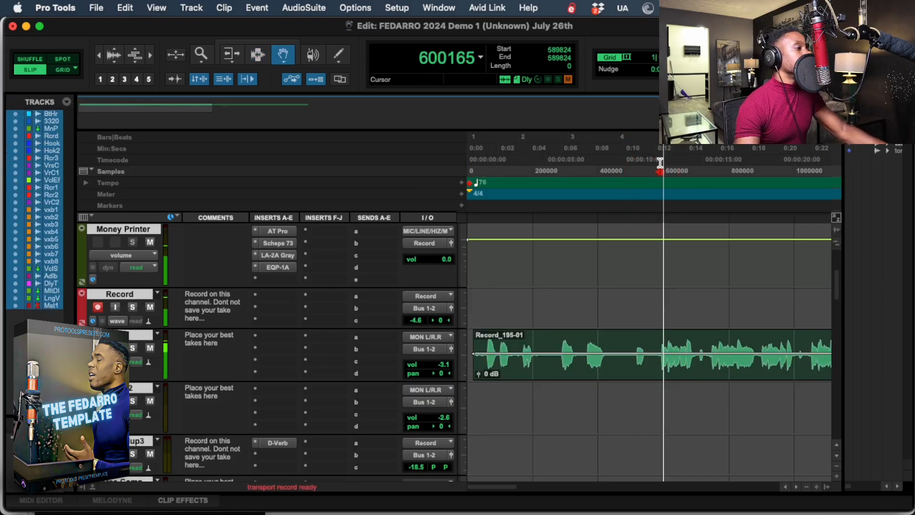
key("t")
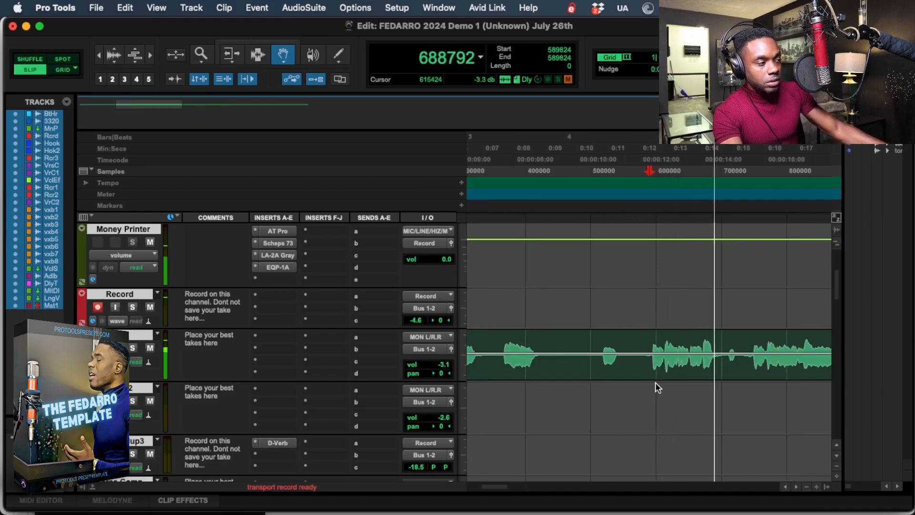
Separate the Hook vocal phrase from sample 583680 to 705536 into its own clip and mute that clip.
key("Escape")
key("Escape")
key("Escape")
key("Escape")
key("Escape")
key("space")
left_click_drag(645, 352, 727, 366)
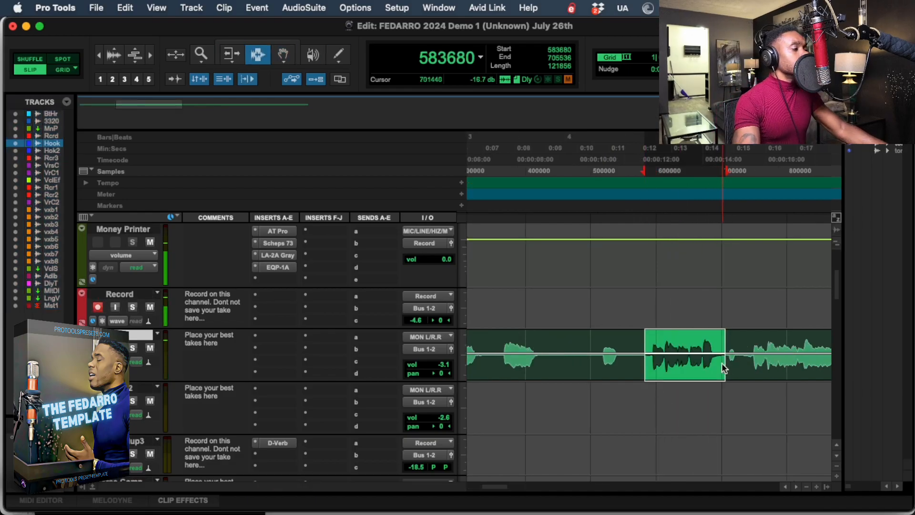
key("b")
key("super+m")
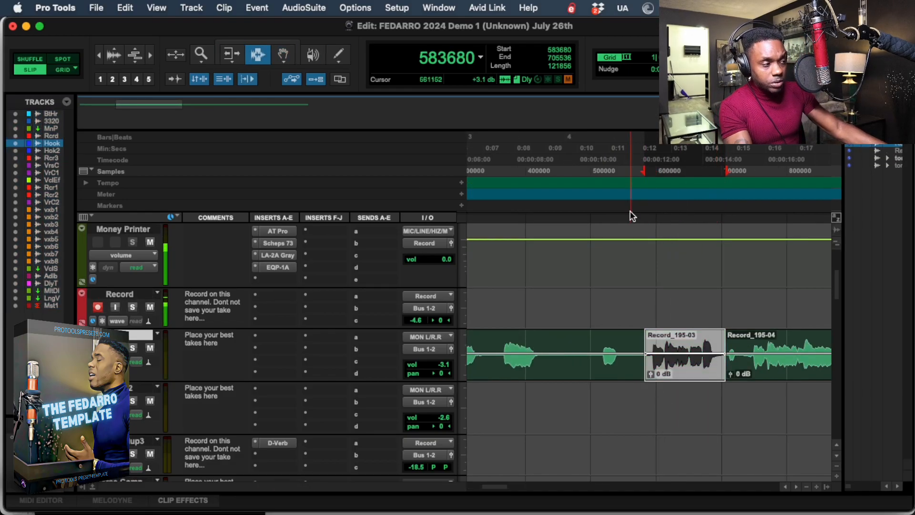
Re-record the muted phrase on the Record track, starting playback ahead of it at sample 497664.
left_click(589, 171)
key("Escape")
key("super+space")
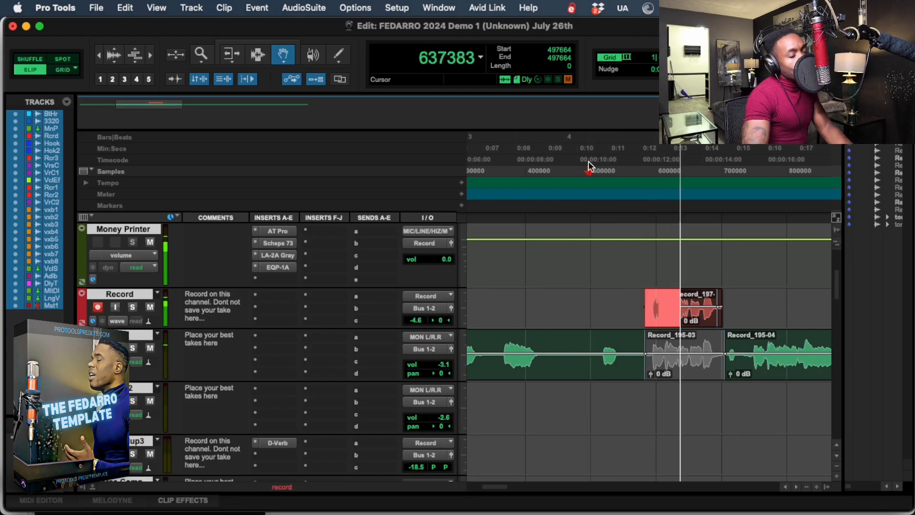
key("super+space")
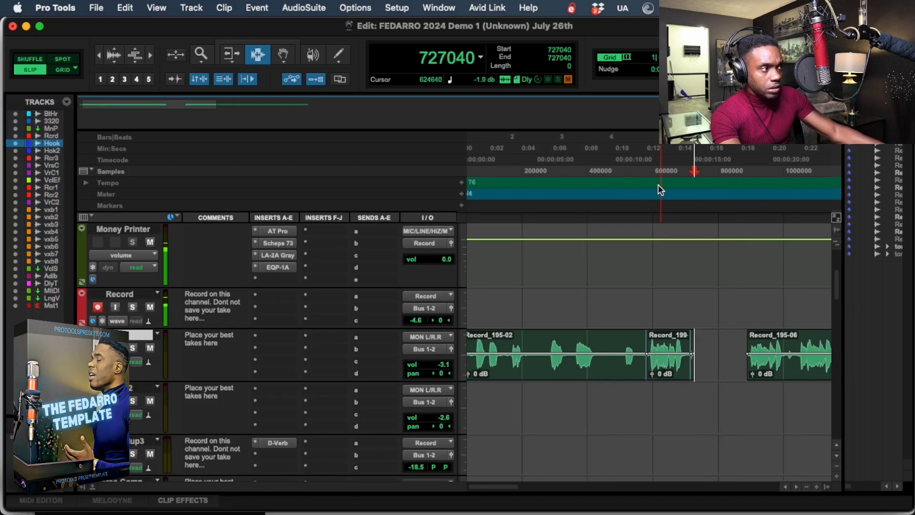
Play the replacement phrase from sample 602112 and punch in a new take on the Record track right after it.
left_click(653, 171)
key("space")
key("super+bracketright")
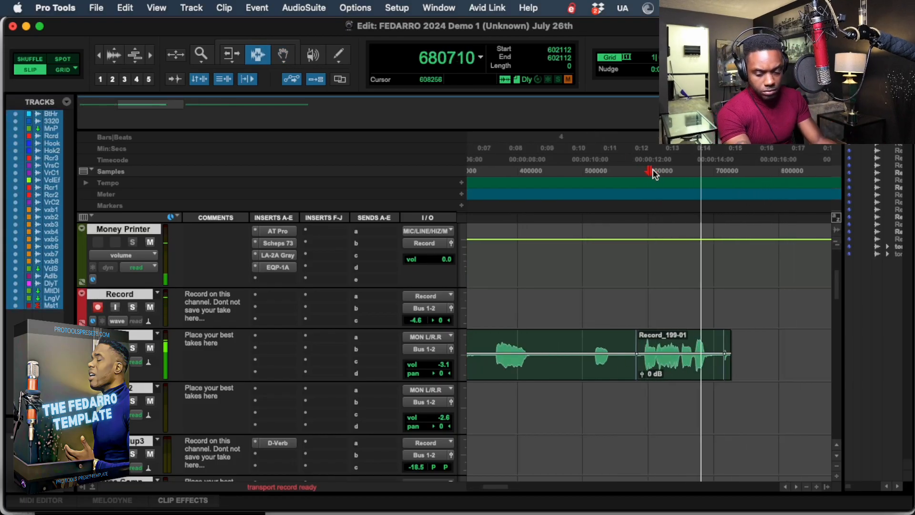
key("super+space")
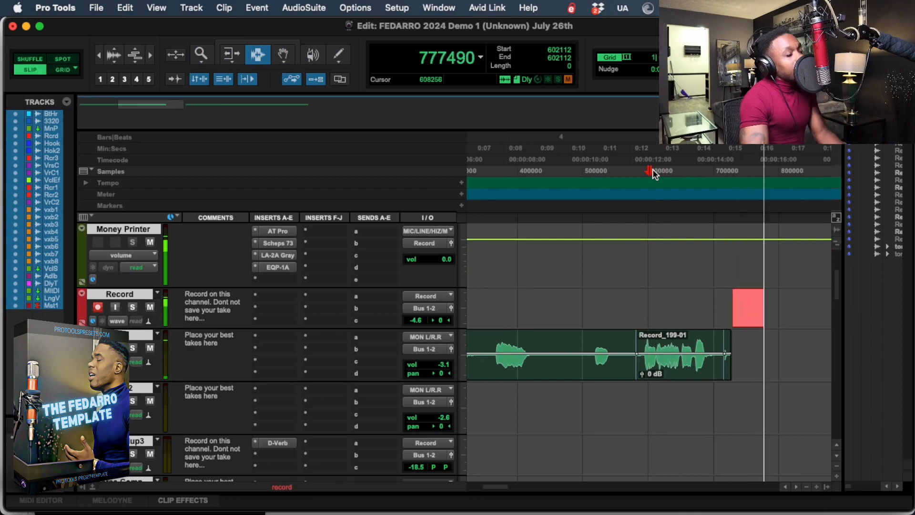
key("space")
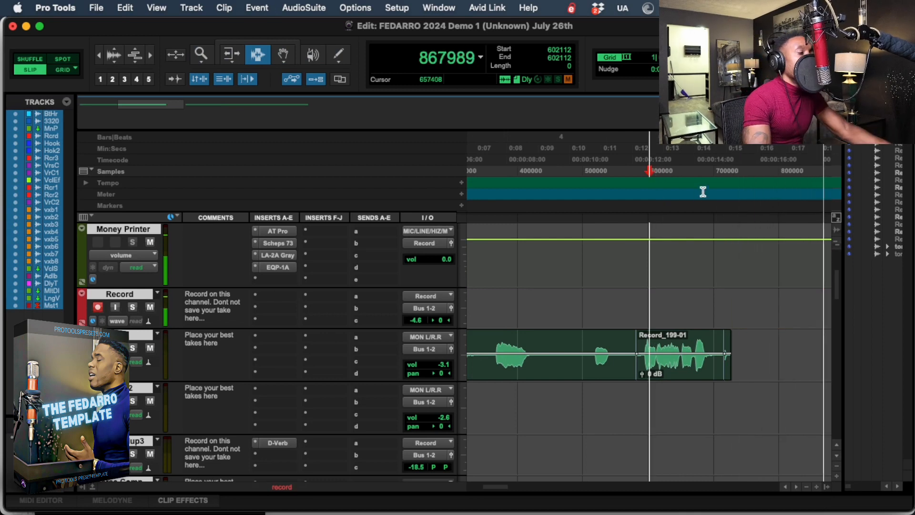
Play back the new take, move it to the Hook track right after the replacement phrase, and trim its end to sample 851968.
left_click(763, 171)
key("space")
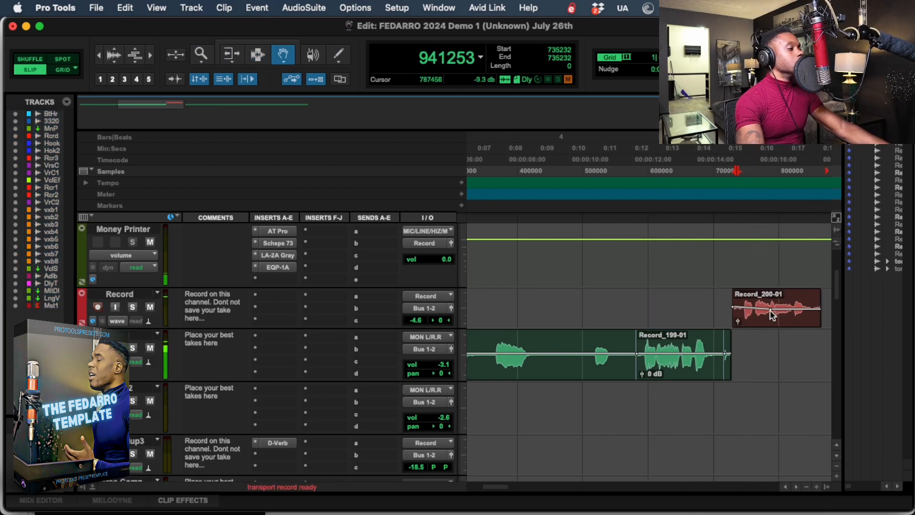
left_click_drag(774, 312, 782, 357)
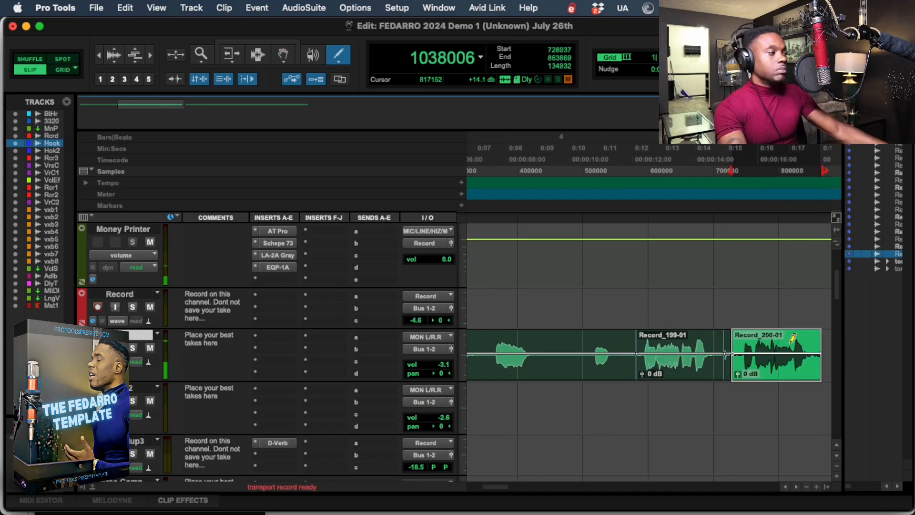
left_click(812, 338)
key("r")
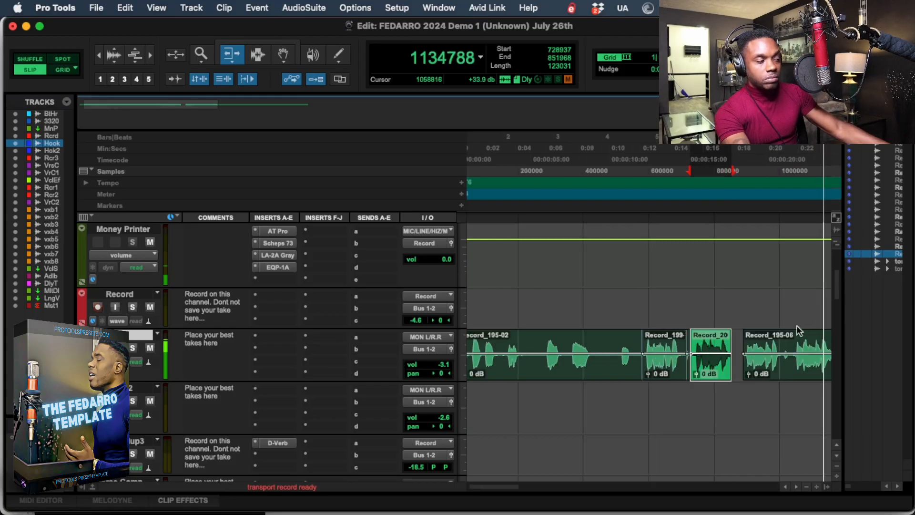
Play back the comped Hook vocal from sample 589824 and follow it into the next phrase.
left_click(644, 170)
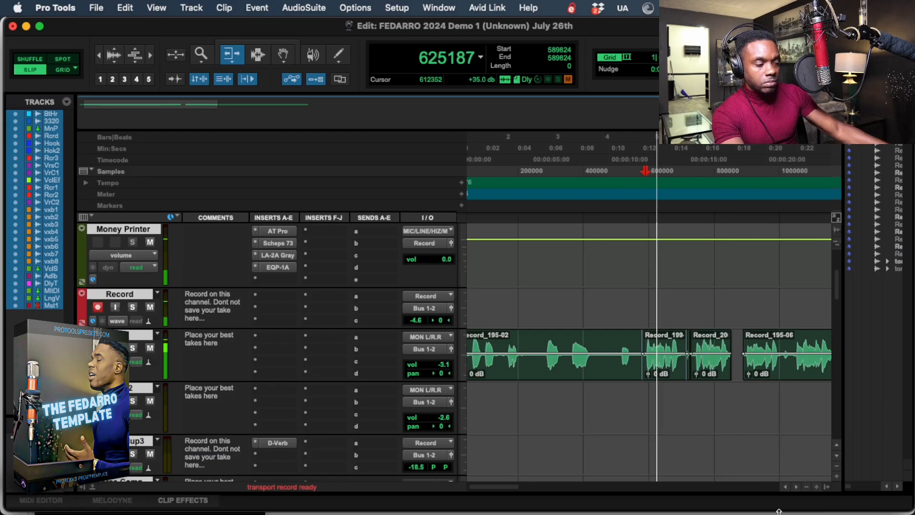
left_click(797, 487)
left_click(796, 487)
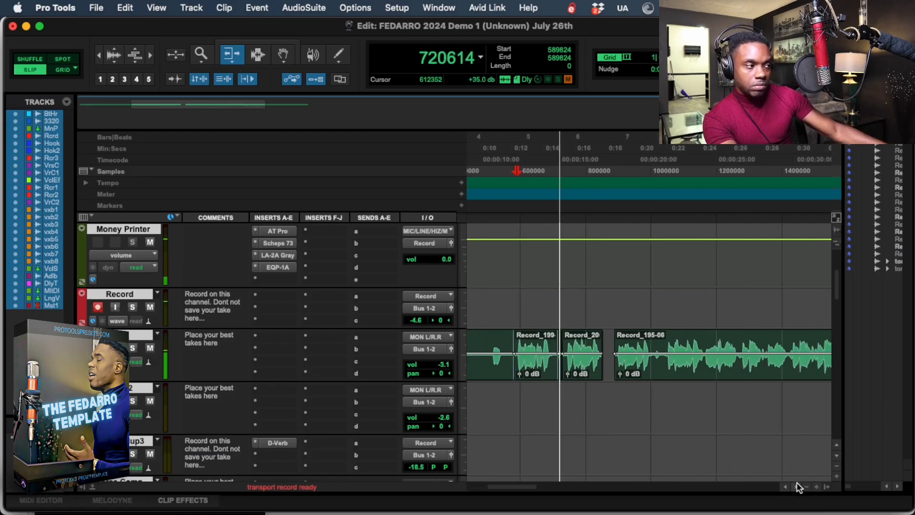
Separate the Hook vocal phrase from sample 876544 to 1030144 into its own clip and mute that clip.
key("F8")
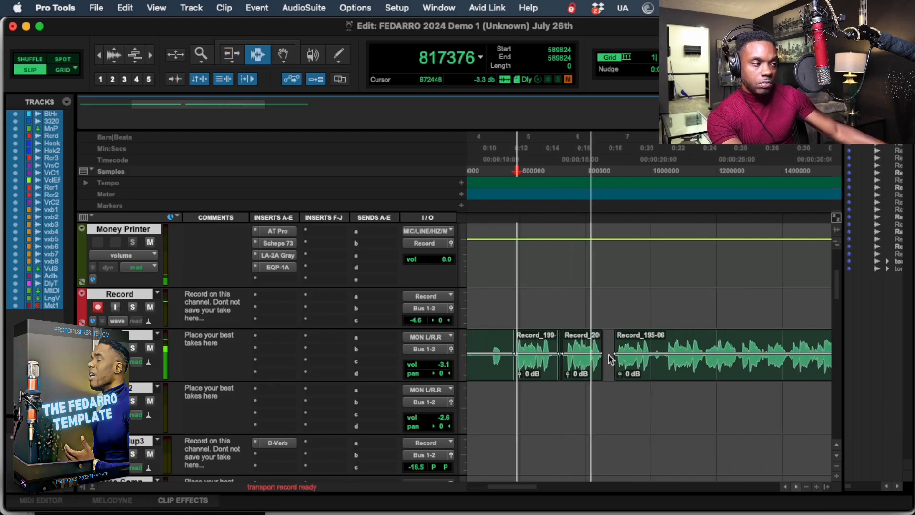
left_click_drag(610, 355, 661, 377)
key("super+t")
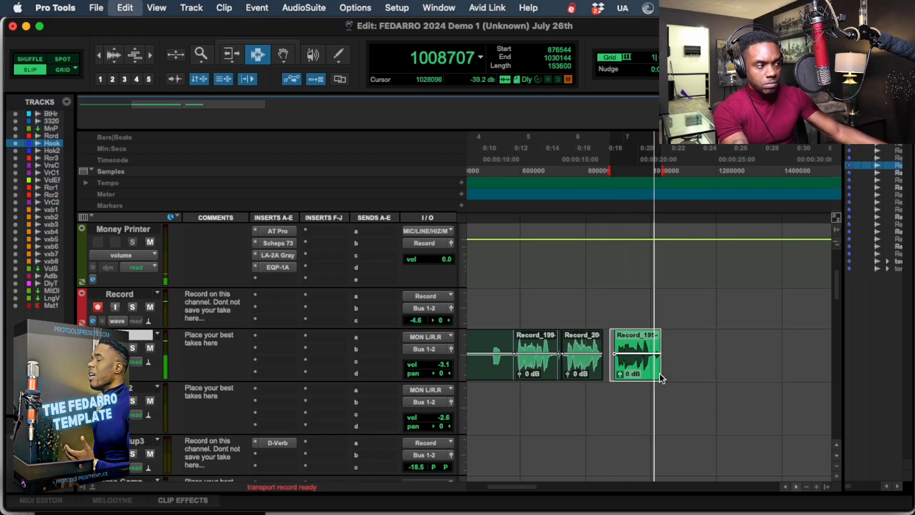
key("super+m")
Record two attempts at the muted phrase on the Record track, starting playback ahead of it at samples 747520 and 741376.
left_click(571, 171)
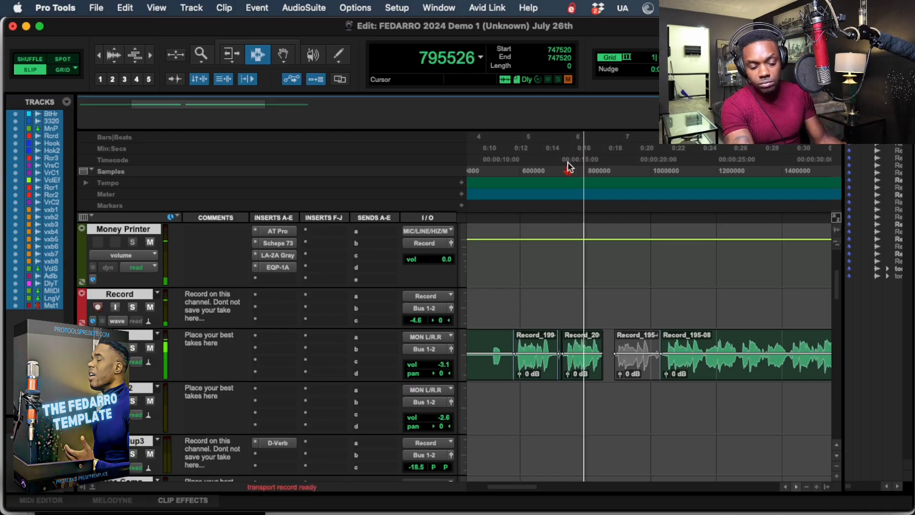
key("super+space")
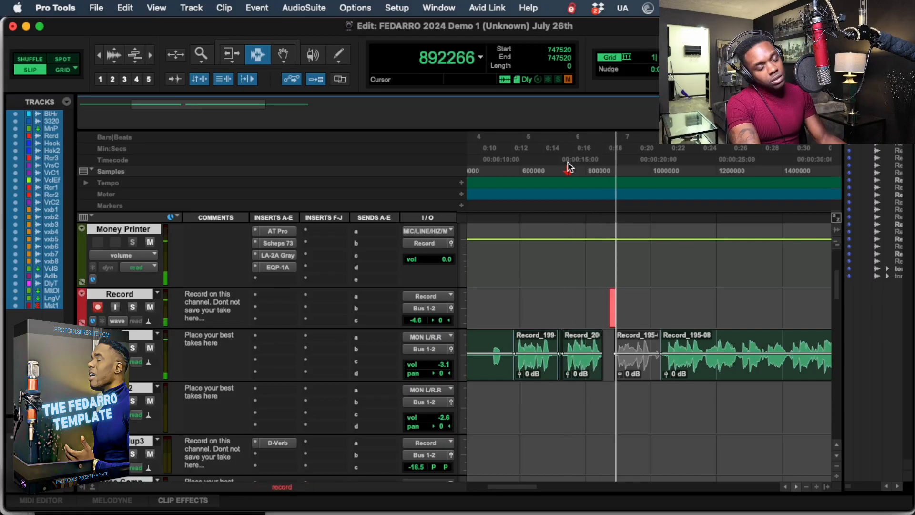
key("space")
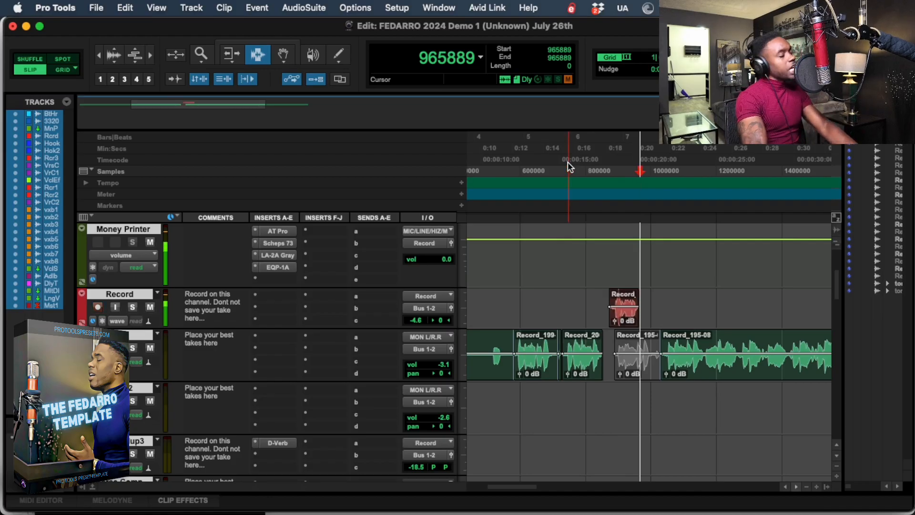
left_click(568, 162)
key("space")
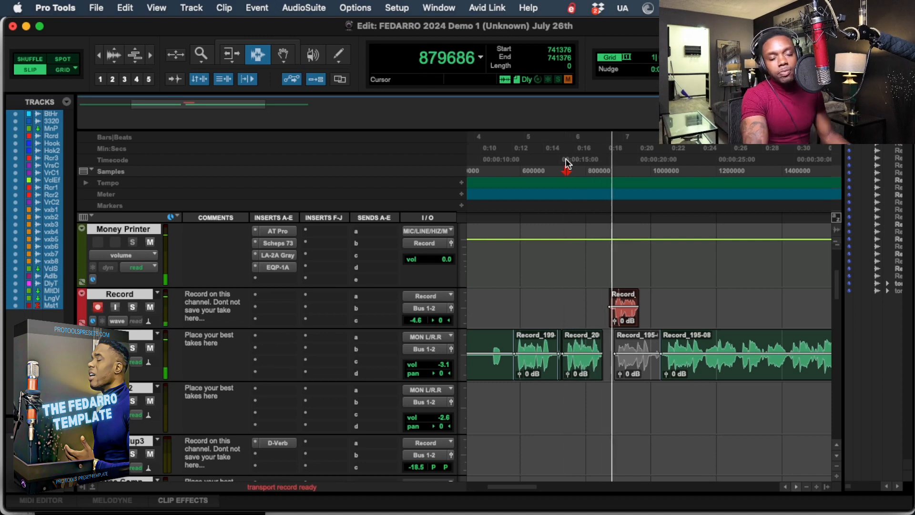
key("super+space")
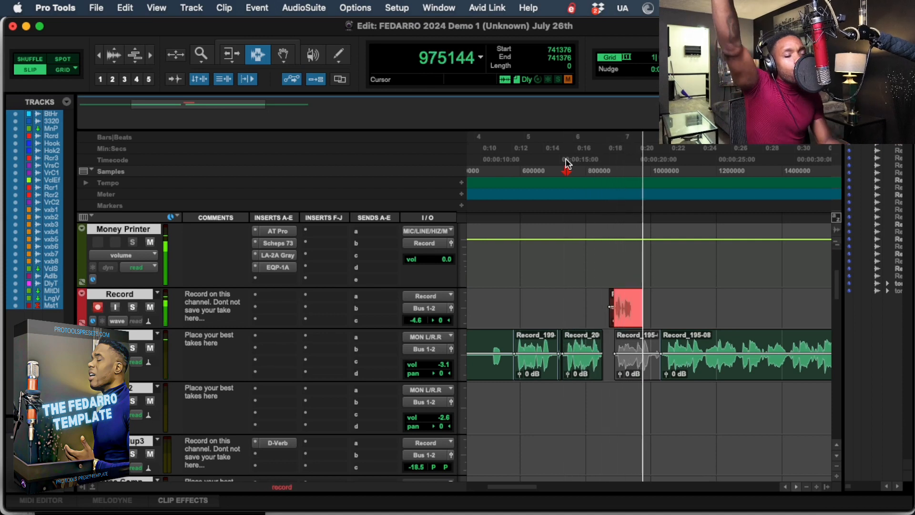
key("space")
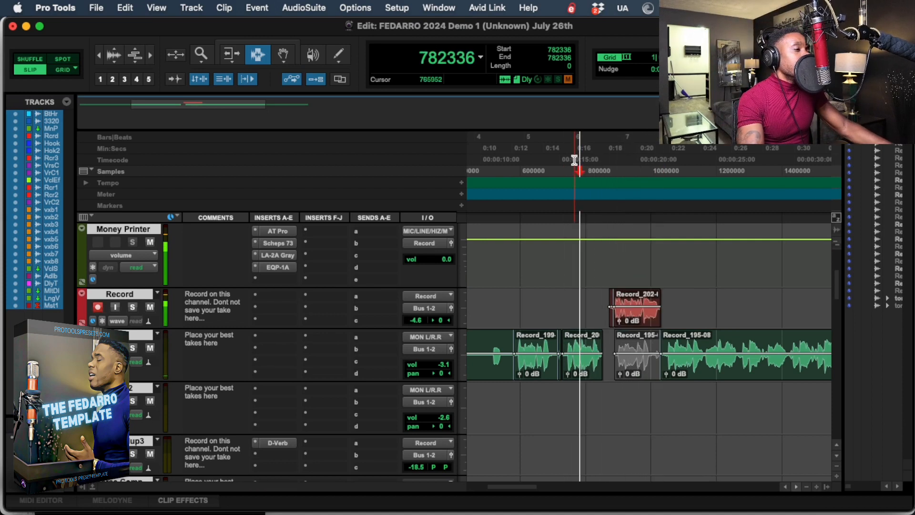
Re-record the phrase with playback starting at sample 765952 and move the take to the Hook track at sample 885980, replacing the muted clip.
key("super+space")
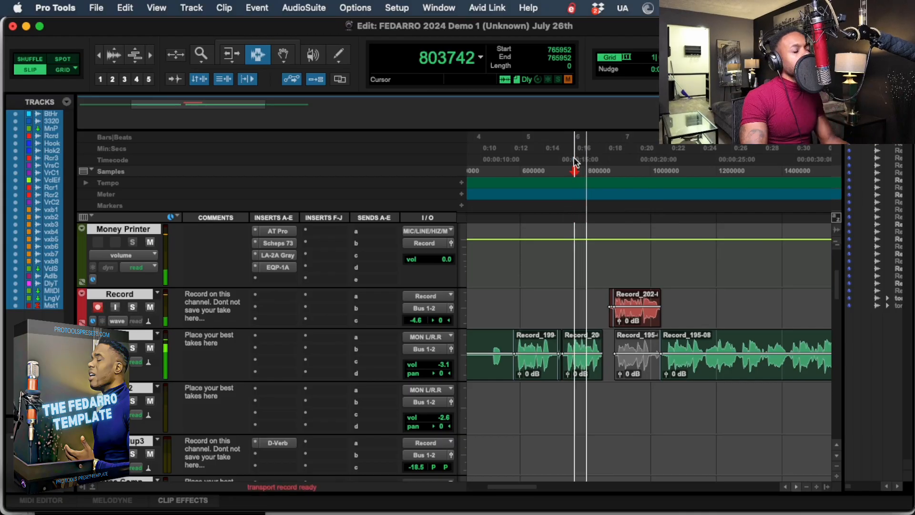
key("super+space")
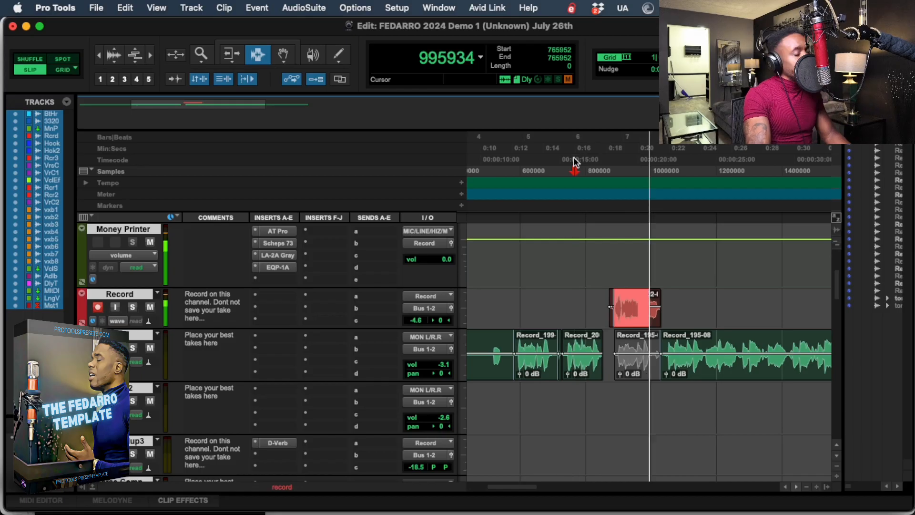
key("super+space")
key("space")
key("F8")
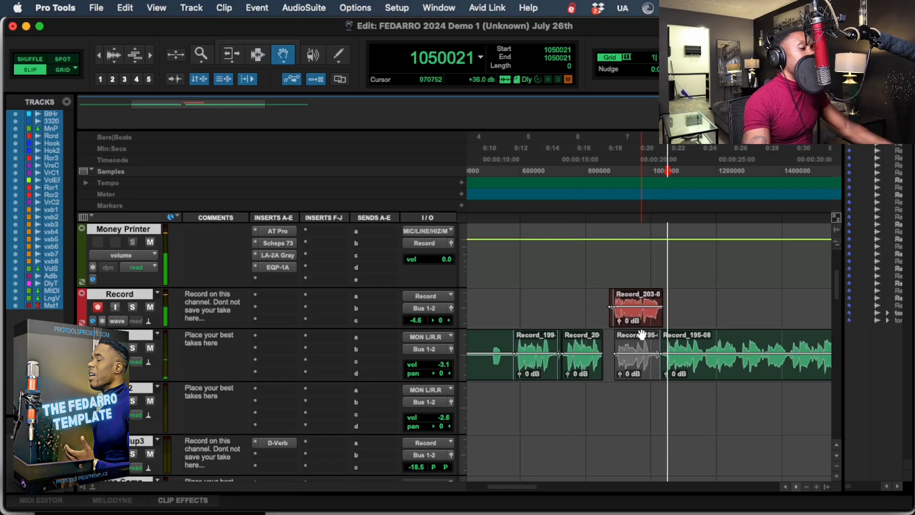
left_click_drag(641, 322, 637, 348)
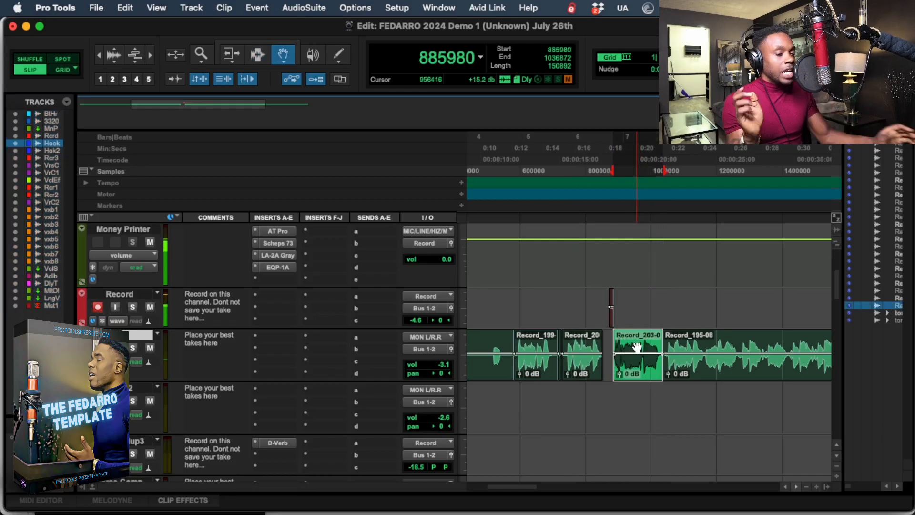
Trim the tail of the newly placed Hook phrase so it ends shortly before the following clip.
key("Escape")
key("Escape")
key("Escape")
key("Escape")
key("Escape")
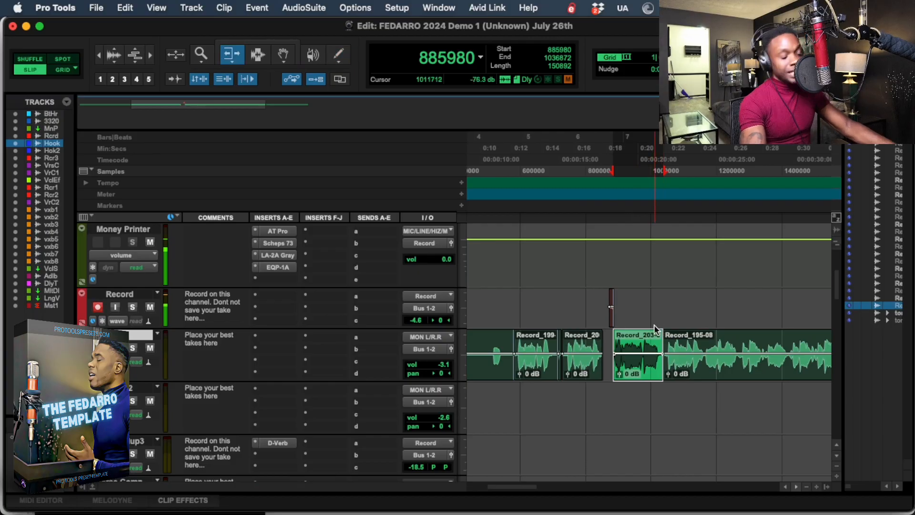
key("t")
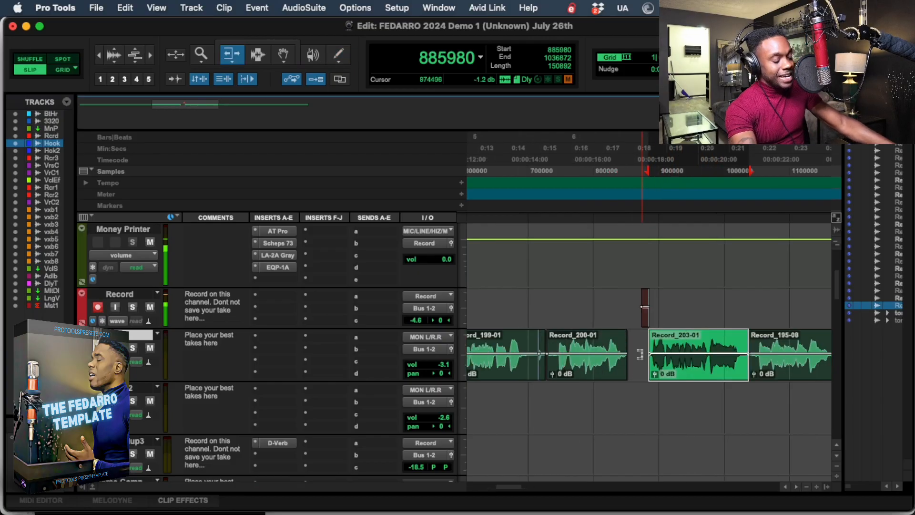
left_click(738, 345)
Delete the leftover take fragment on the Record track and the Hook track audio from sample 710656 to 733184.
key("Escape")
left_click_drag(693, 318, 517, 319)
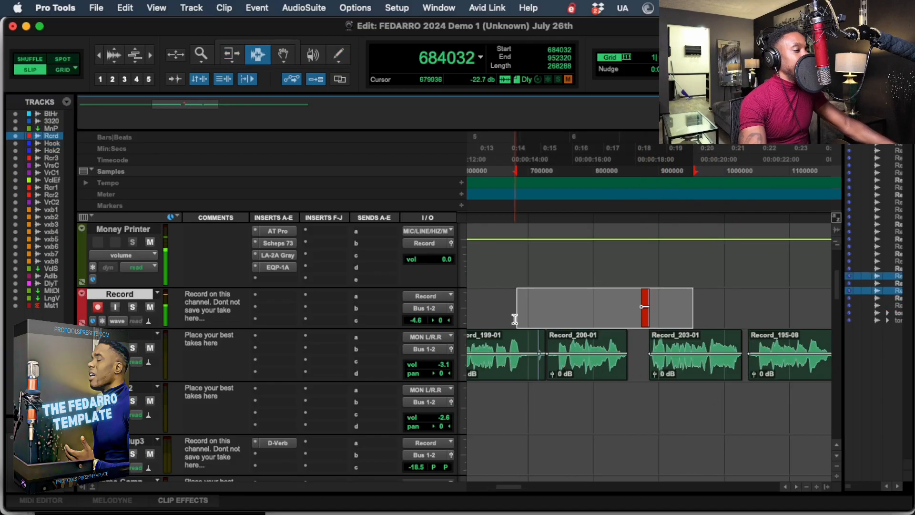
key("Delete")
left_click_drag(535, 368, 549, 374)
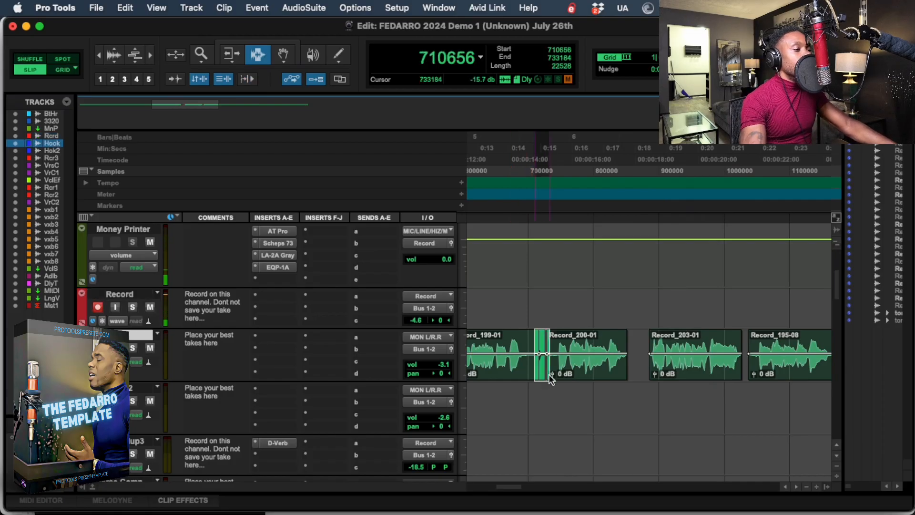
key("Delete")
Mute the remaining original Hook clip that starts at sample 1036872.
key("r")
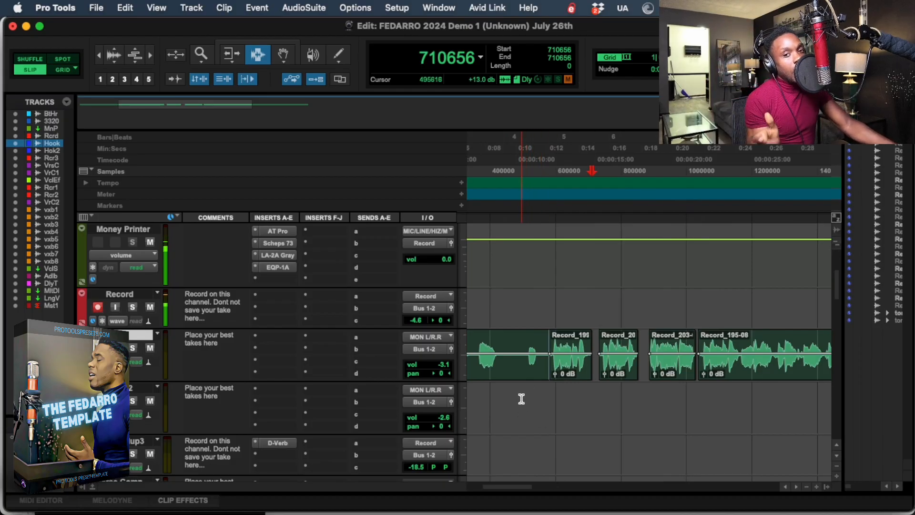
left_click(548, 167)
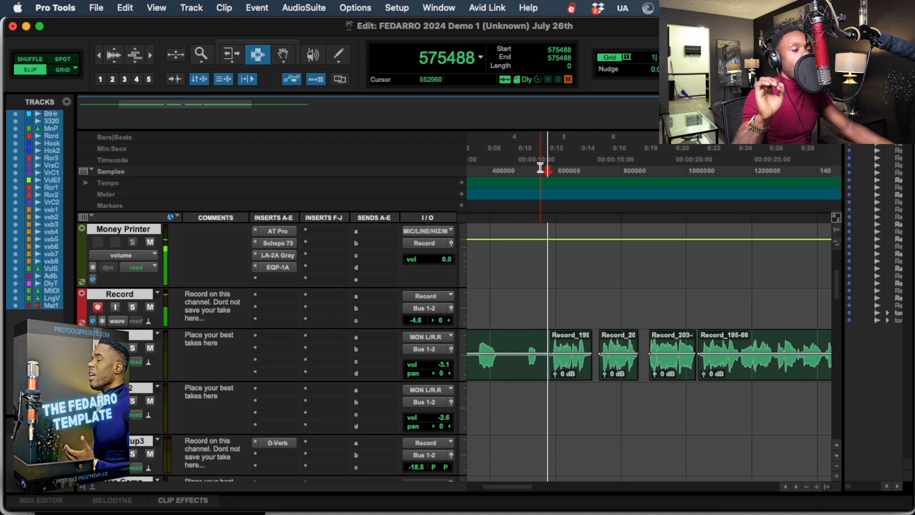
key("F8")
left_click(737, 374)
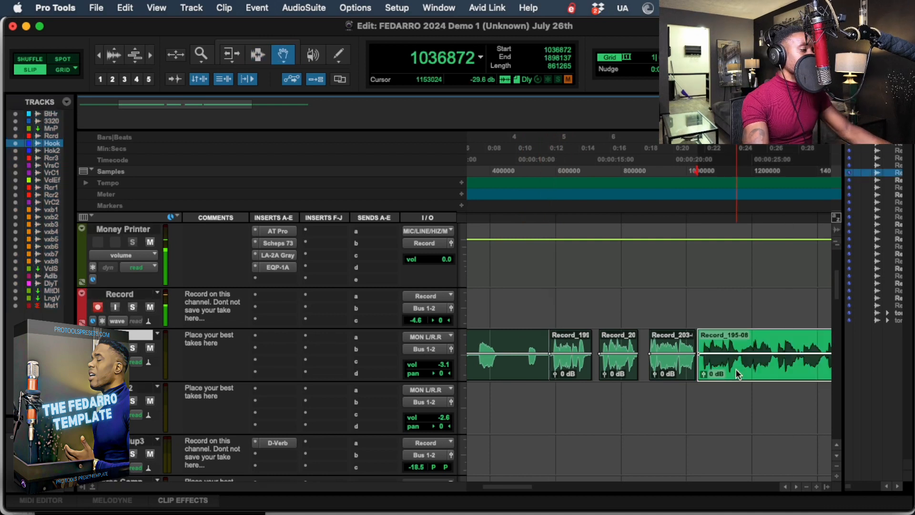
key("super+m")
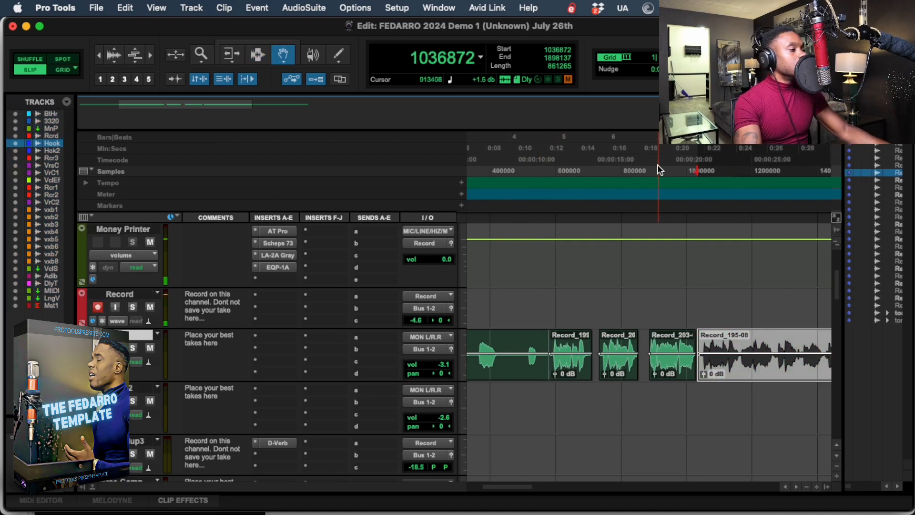
Record the next phrase on the Record track from sample 913408, dismiss the CPU error, and retry from sample 901120.
left_click(658, 169)
key("space")
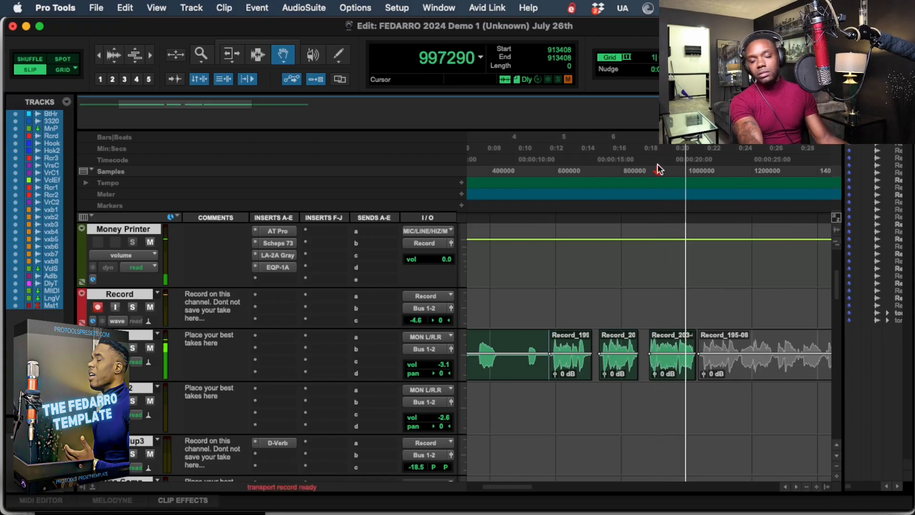
key("super+space")
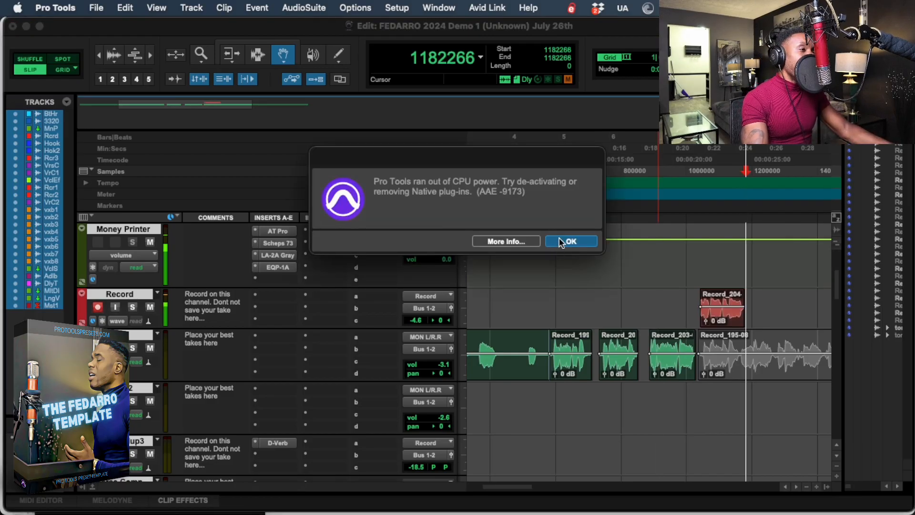
left_click(556, 244)
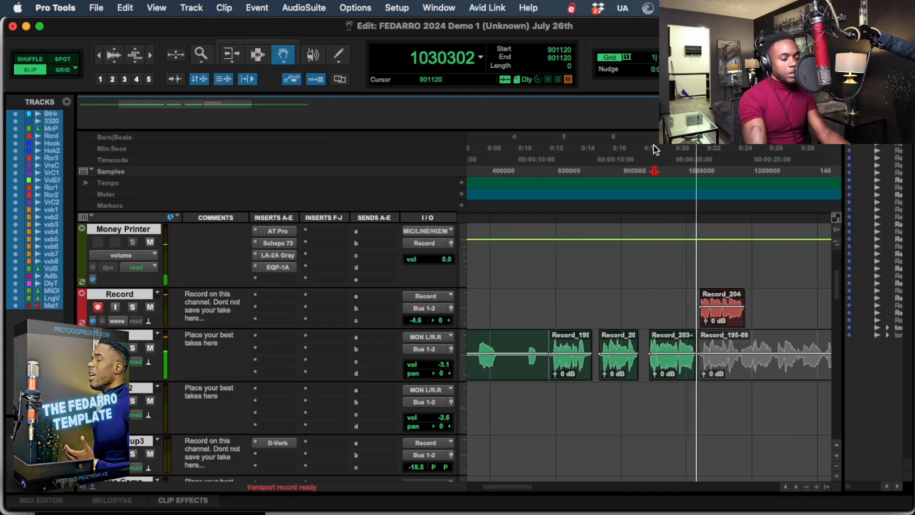
key("super+space")
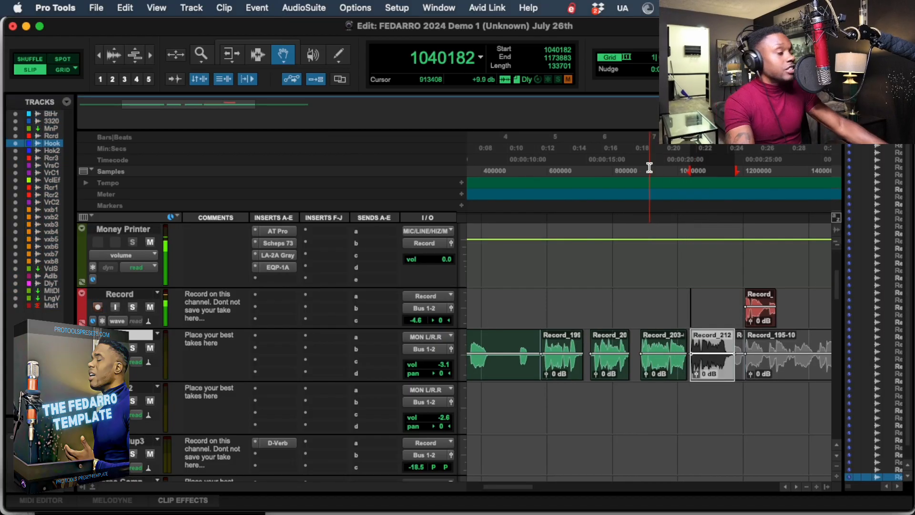
Re-record the phrase with playback starting at sample 937984 and place the take on the Hook track over the muted replacement.
left_click(657, 171)
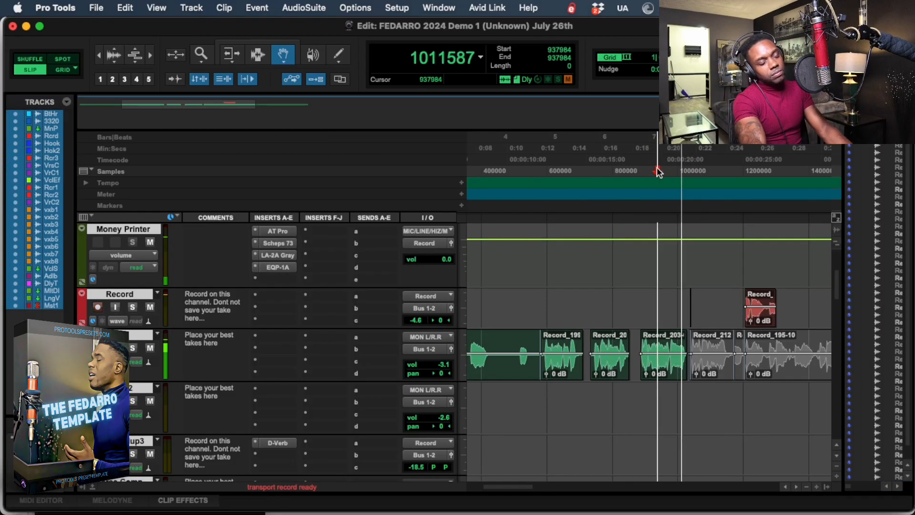
key("super+space")
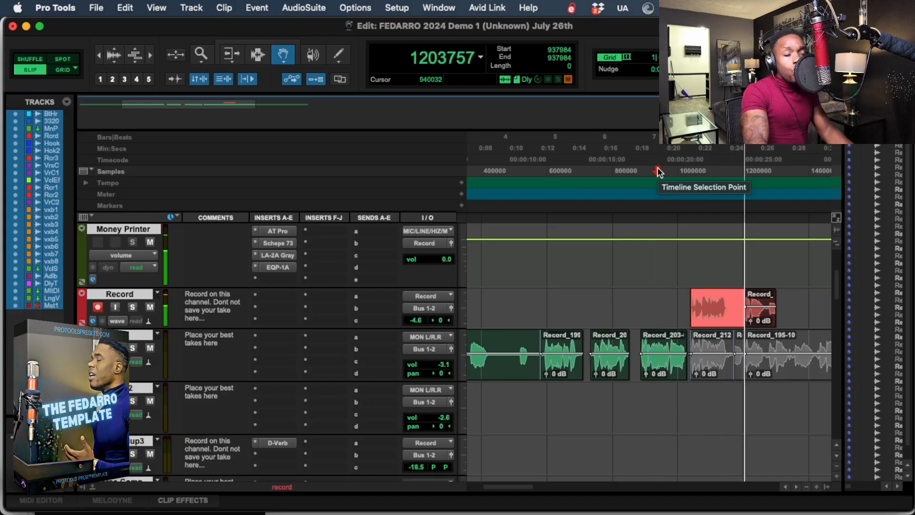
key("space")
key("space")
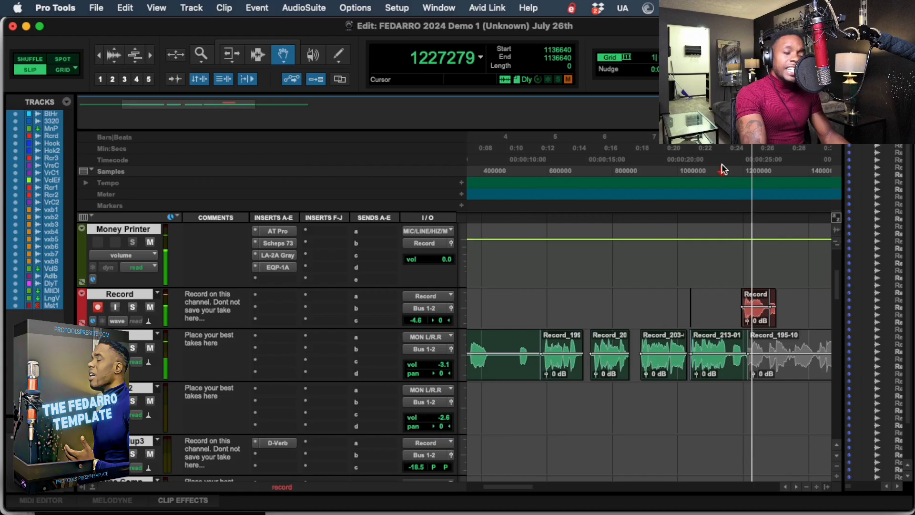
Punch in the following phrase with playback starting at sample 1136640 and move the take to the Hook track right after the previous one.
left_click(723, 168)
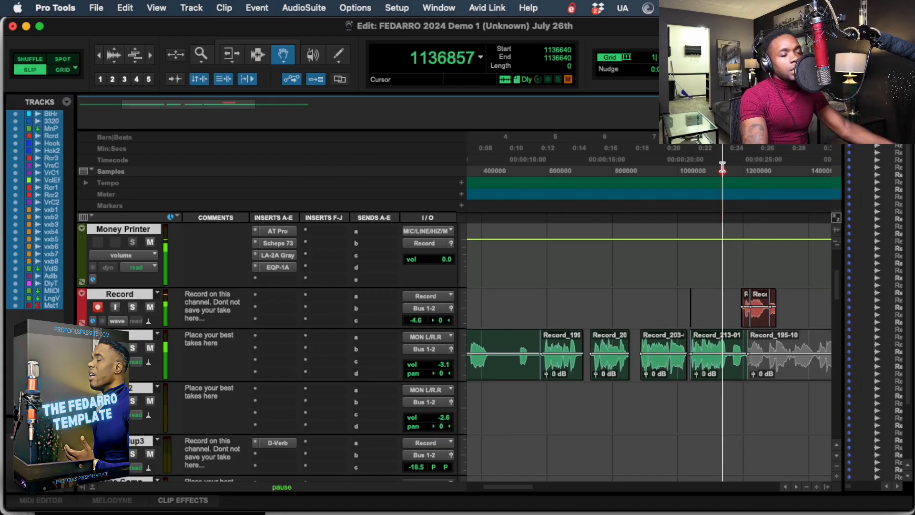
key("super+space")
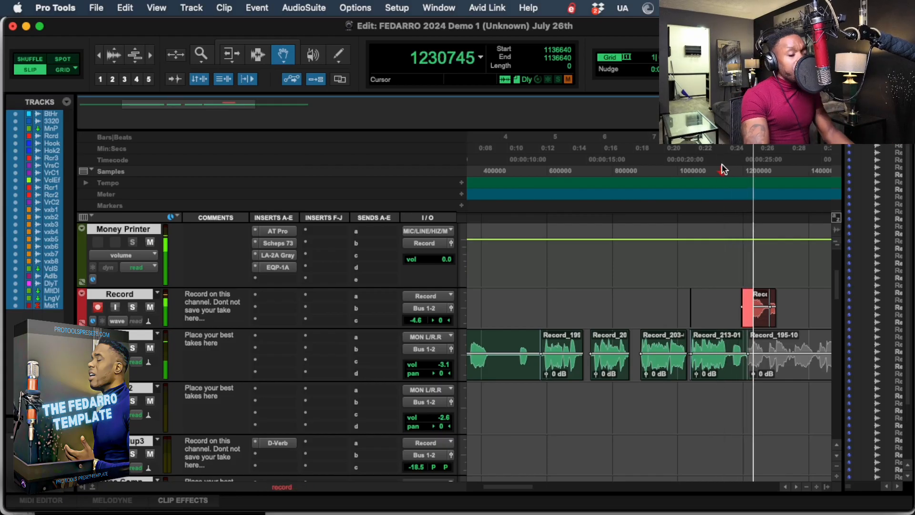
key("space")
key("space")
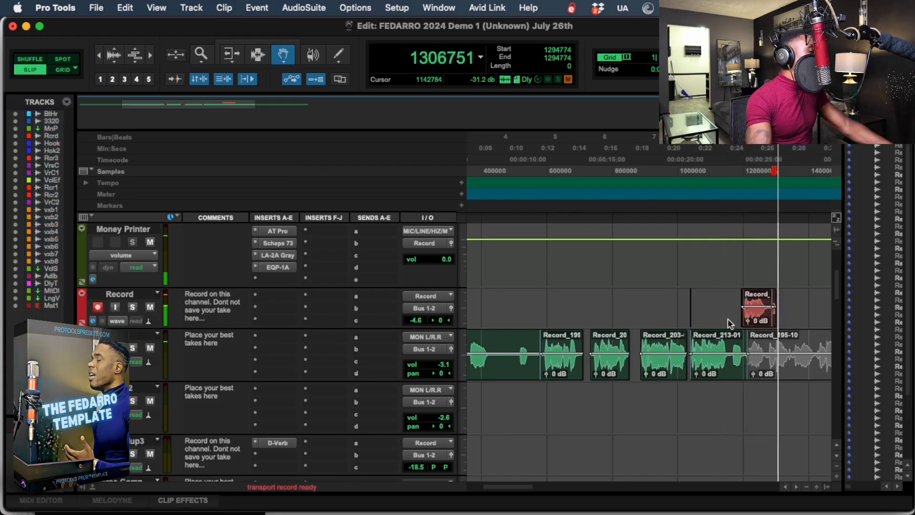
left_click_drag(755, 314, 756, 355)
Record the next phrase on the Record track from sample 1210368, and redo the take with playback starting at sample 1196032.
left_click(746, 155)
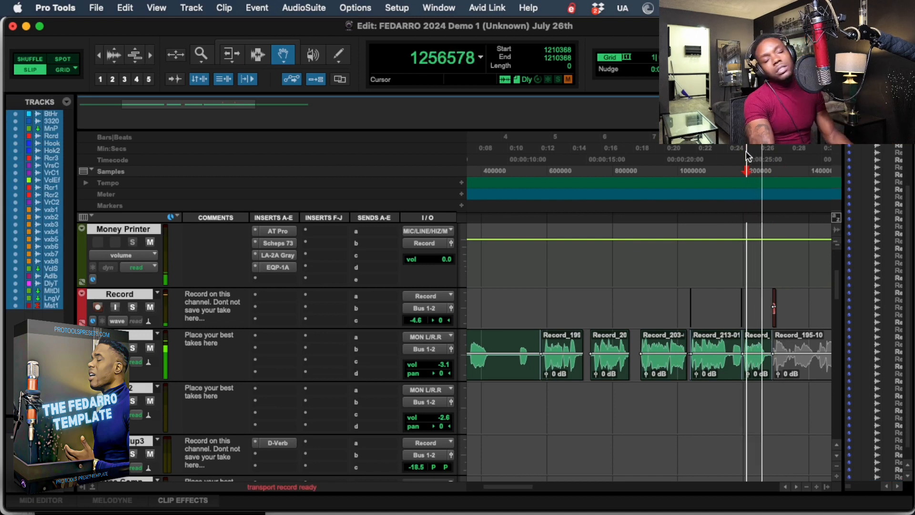
key("super+space")
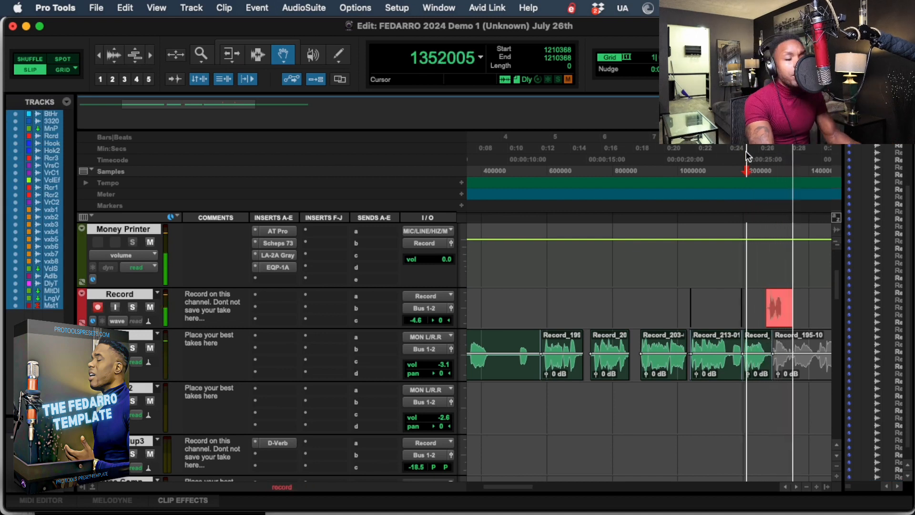
key("space")
key("super+space")
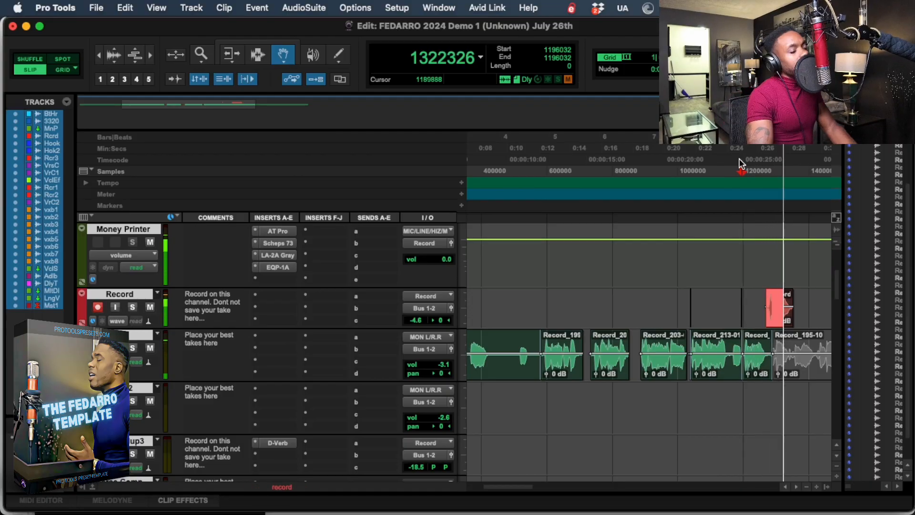
key("space")
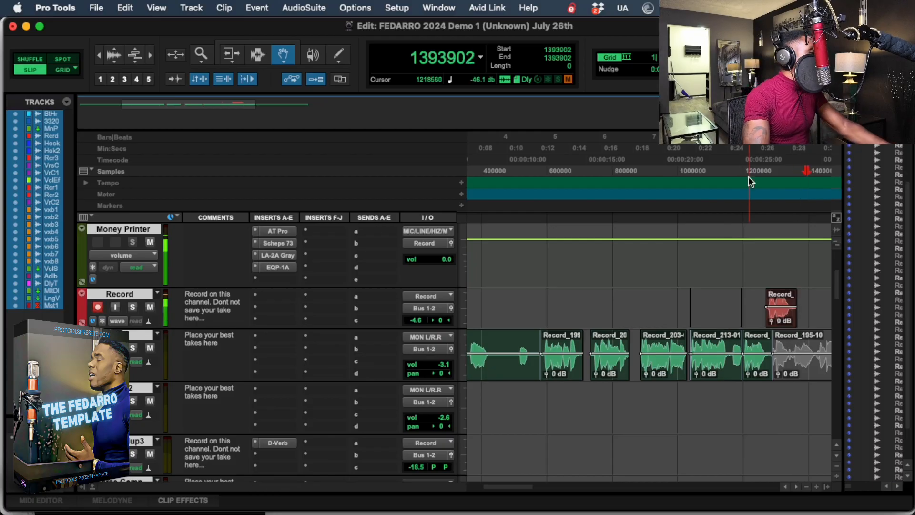
Re-record the phrase with playback starting at sample 1218560 and move the take to the Hook track over the muted clip.
key("super+space")
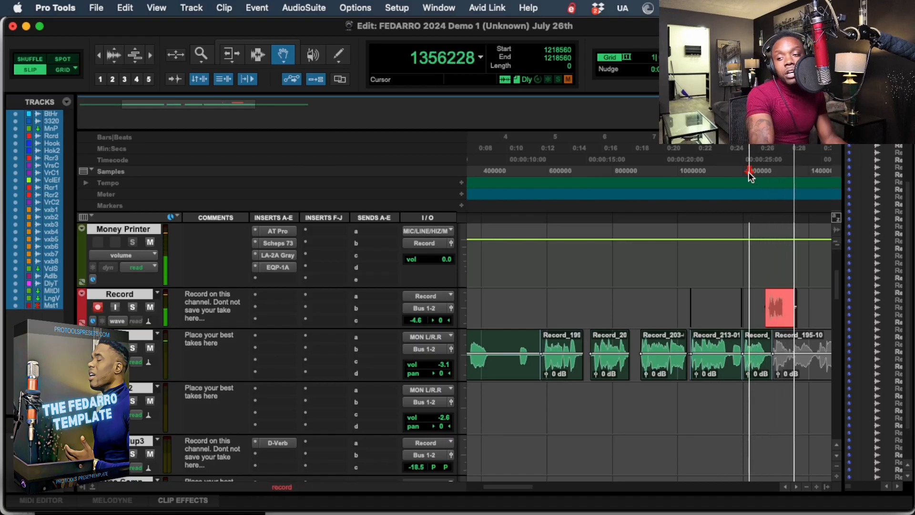
key("space")
key("super+space")
key("space")
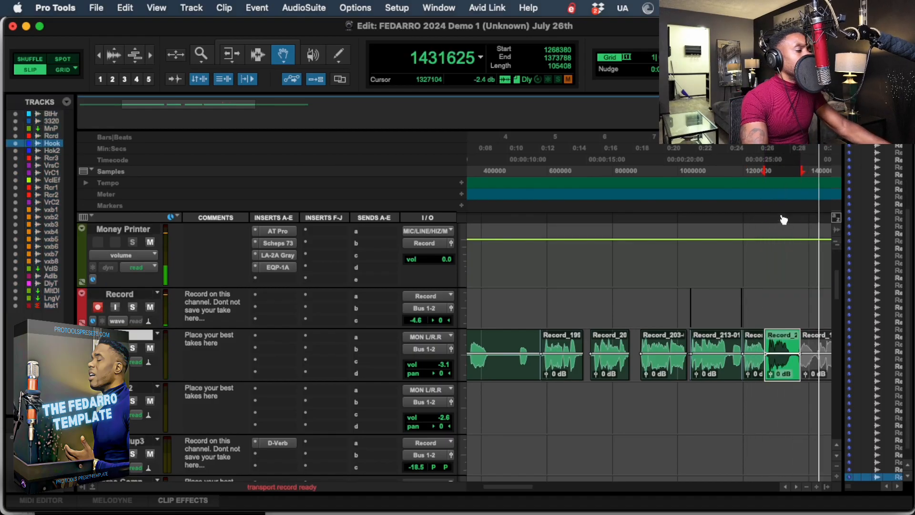
Punch in the next phrase with playback starting at sample 1216512 and place the take on the Hook track after the previous one.
left_click(748, 153)
key("space")
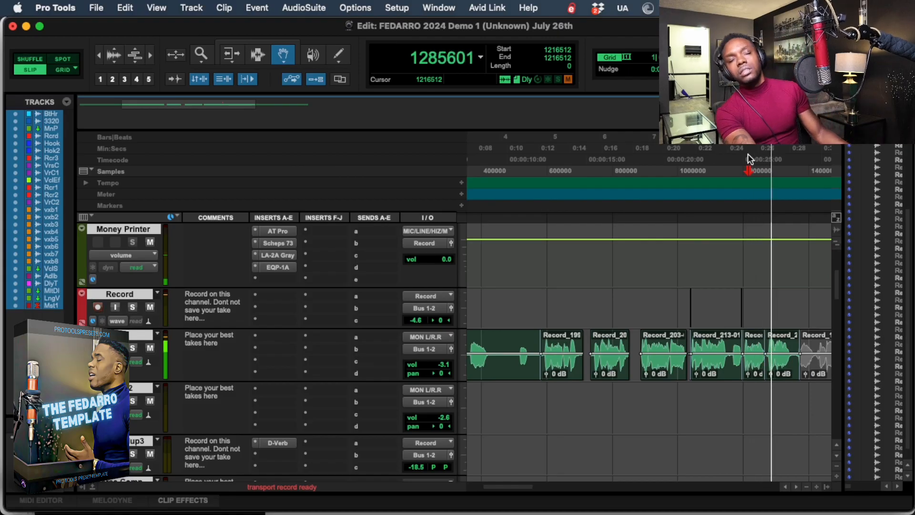
key("super+space")
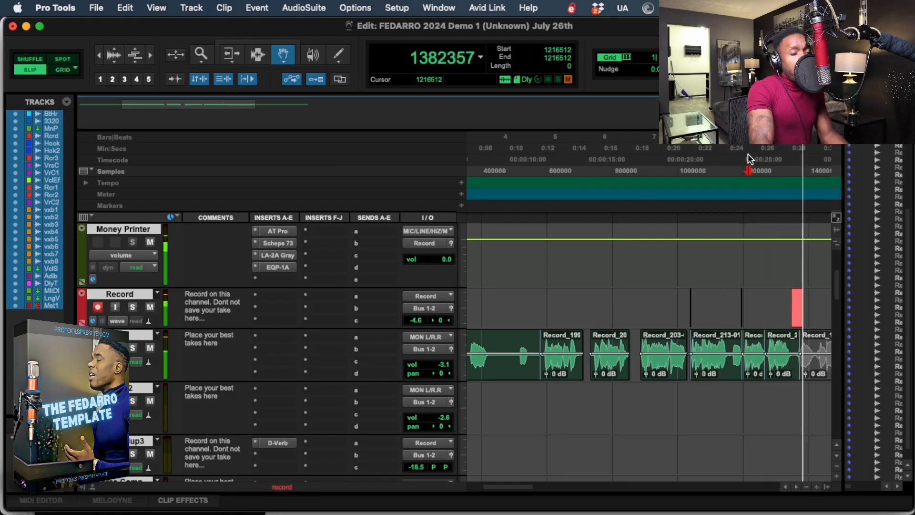
key("space")
key("Escape")
key("Escape")
key("Escape")
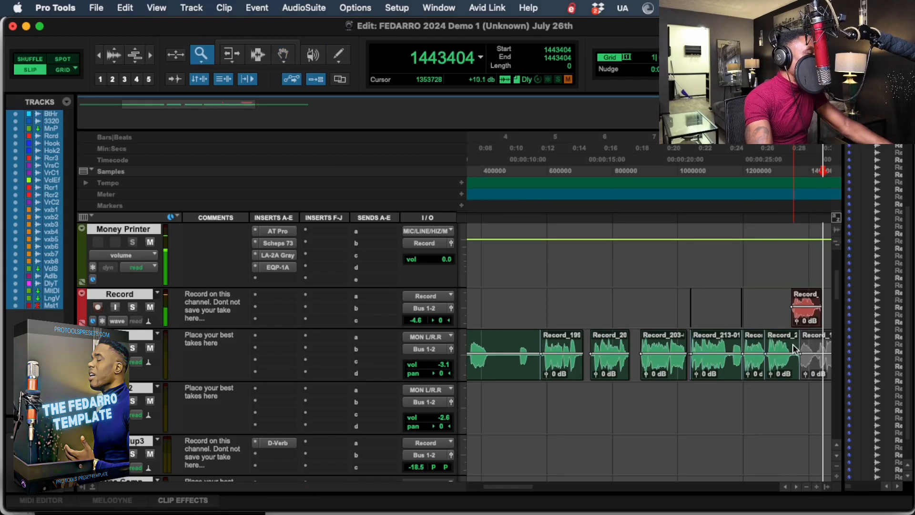
left_click(794, 336)
scroll(768, 232, "down", 10)
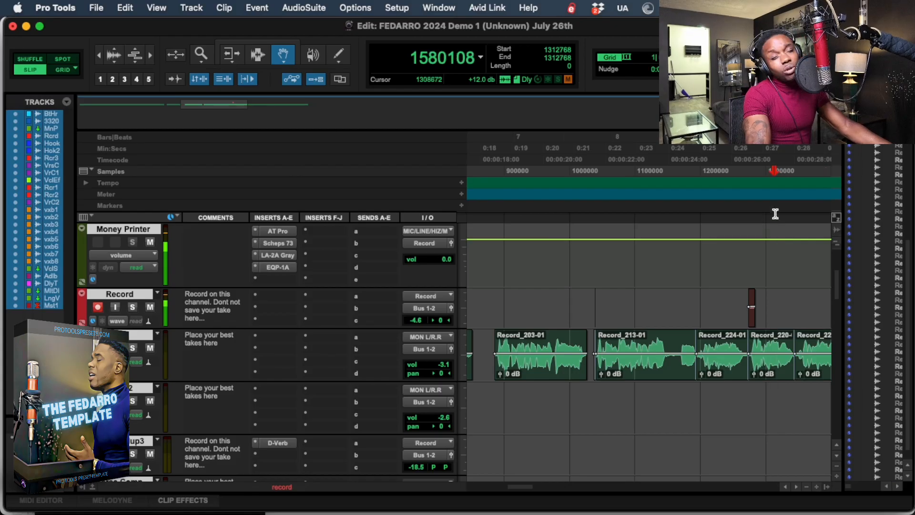
left_click(775, 214)
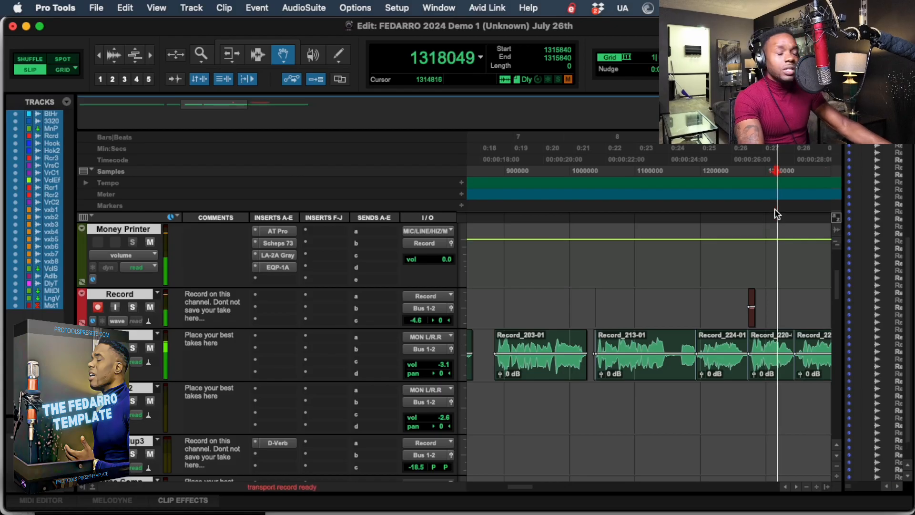
Record the following phrase on the Record track from sample 1315840, and redo the take with playback starting at sample 1339392.
key("super+space")
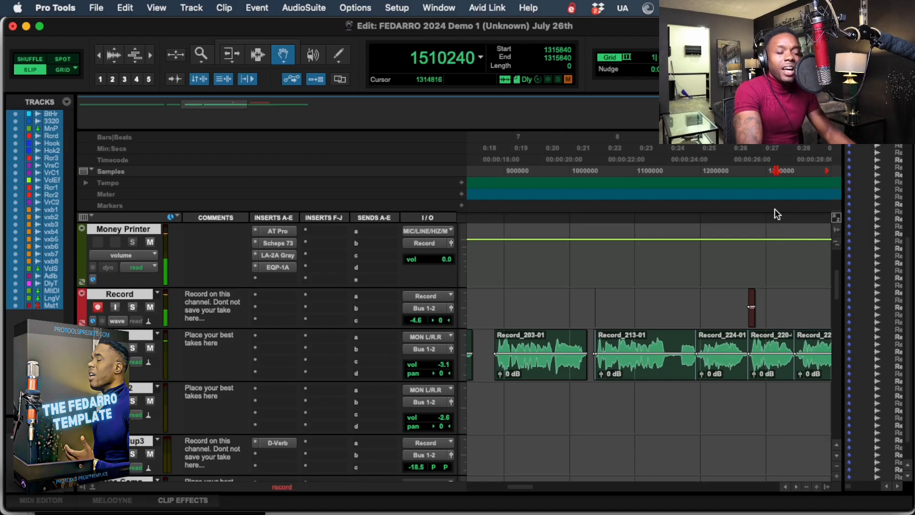
key("space")
left_click(791, 170)
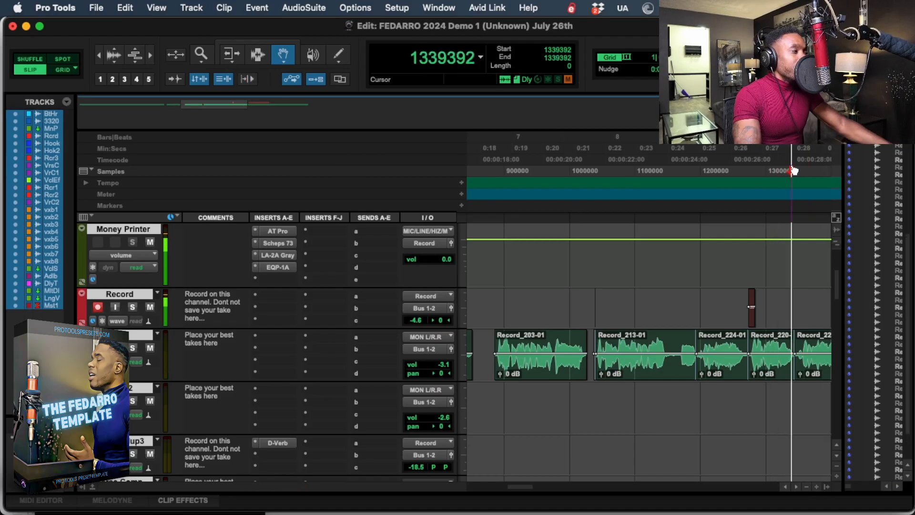
key("space")
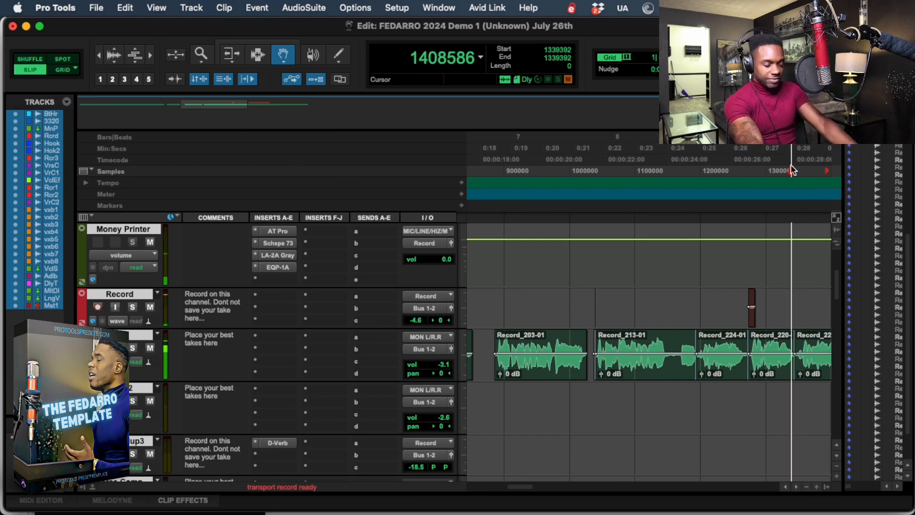
key("super+space")
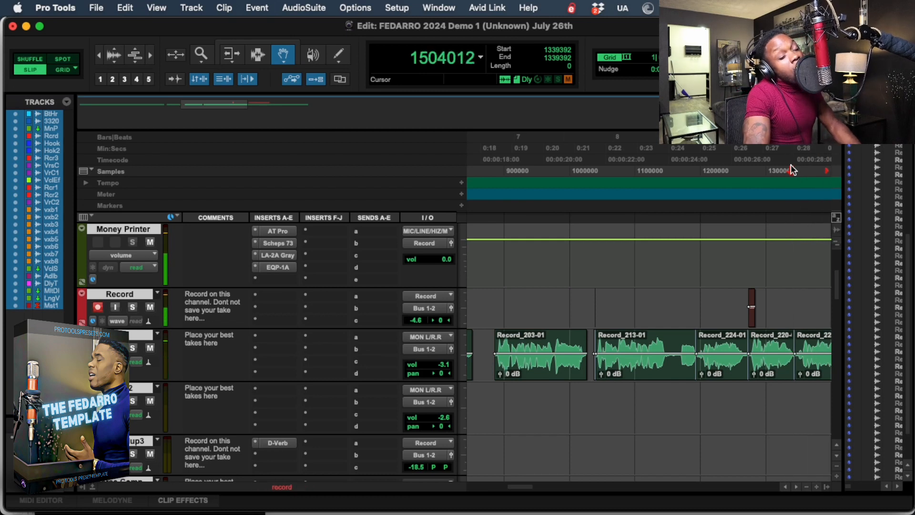
key("space")
key("space")
Move the Record_228-01 take from the Record track to the Hook track, right after Record_225-01.
left_click(794, 487)
left_click(794, 486)
left_click(794, 487)
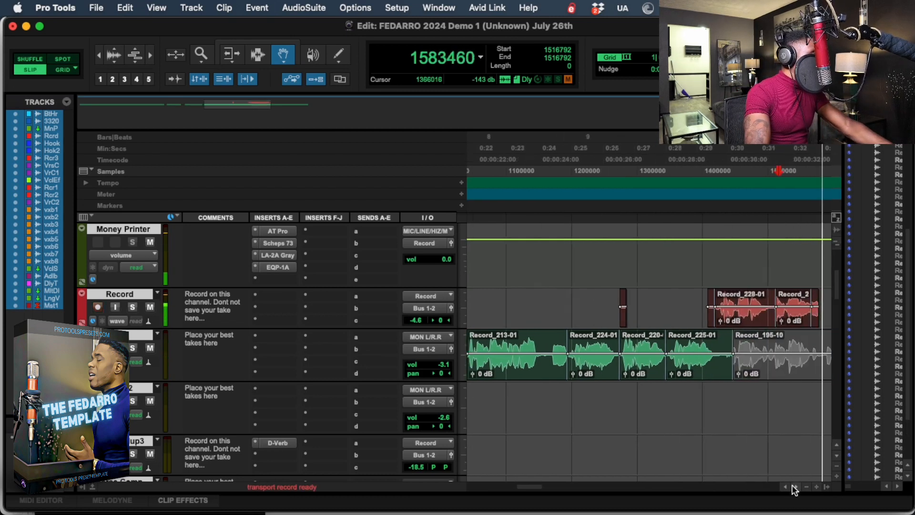
left_click(794, 486)
key("space")
key("space")
key("F6+F7")
key("F6")
key("F7")
double_click(691, 315)
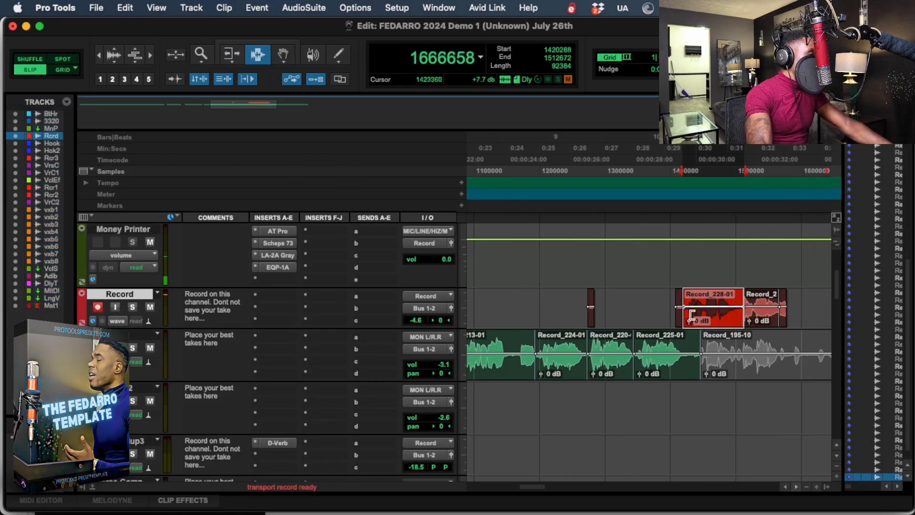
key("F8")
left_click(697, 337)
left_click_drag(700, 310, 703, 353)
Try to punch in the next phrase on the Record track with playback starting at sample 1347584.
left_click(687, 158)
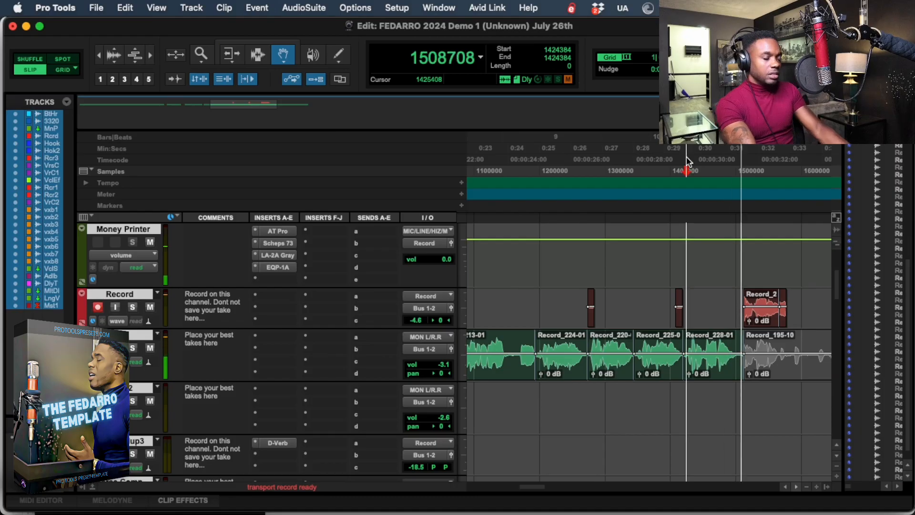
key("space")
left_click(634, 162)
key("space")
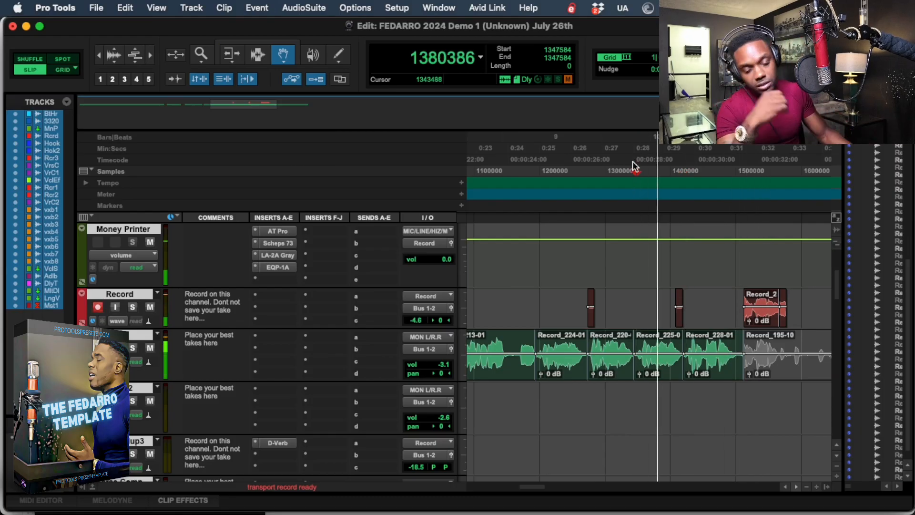
key("super+space")
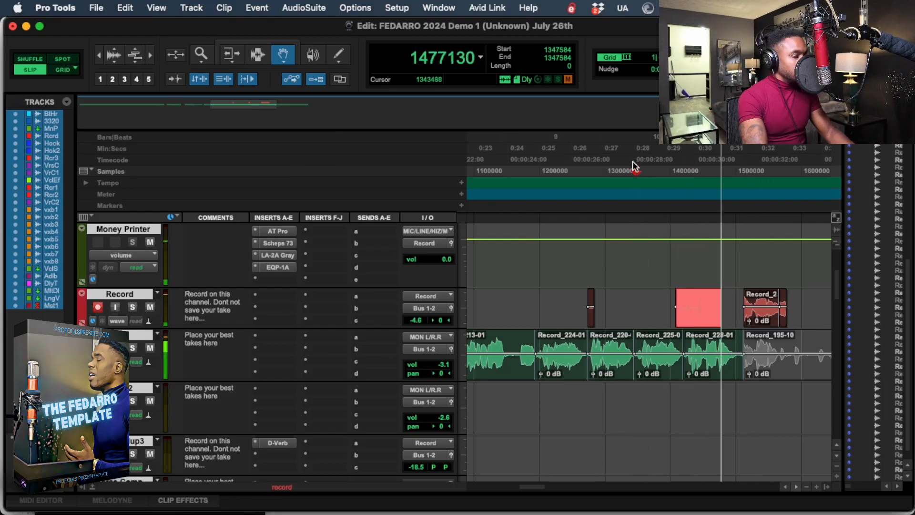
Record the closing phrases with playback starting at sample 1423360 and place the take on the Hook track after Record_228-01.
left_click(633, 162)
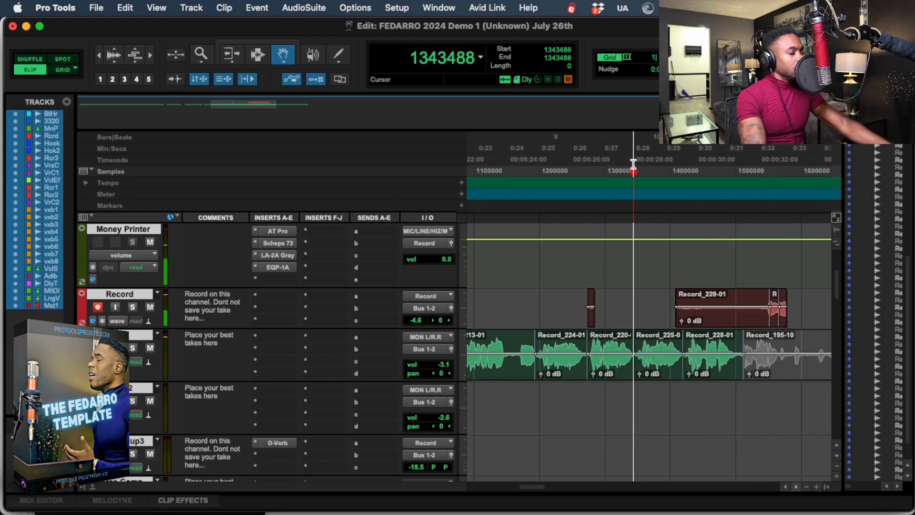
left_click(626, 162)
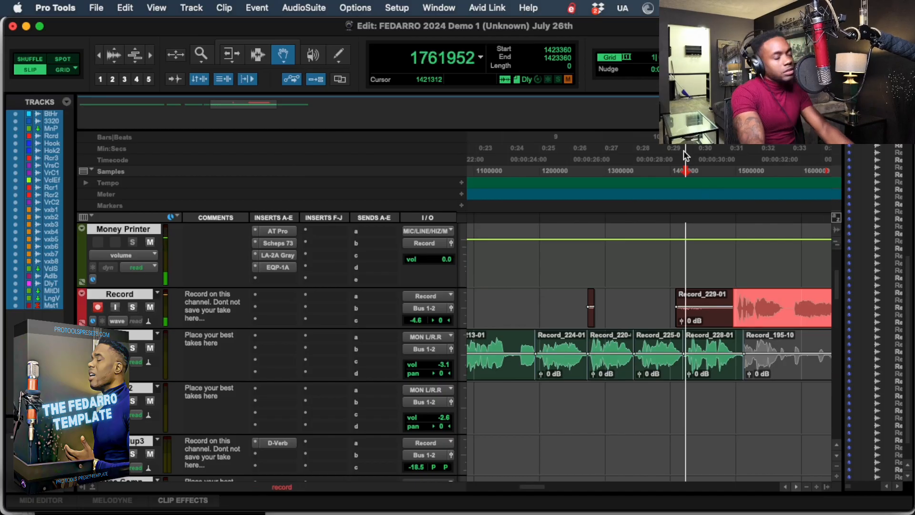
key("super+space")
left_click_drag(755, 317, 757, 363)
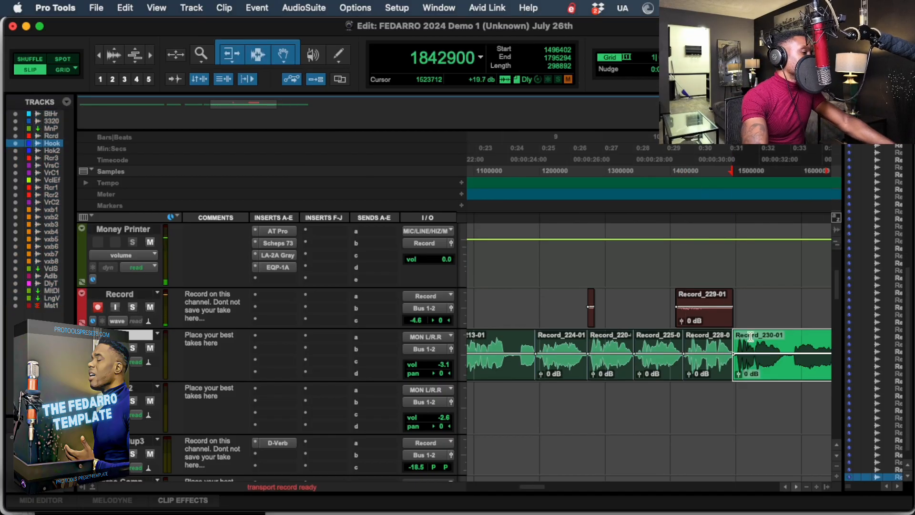
Play back the comped hook from sample 516096 with the whole vocal section in view.
key("r")
key("r")
left_click(492, 144)
left_click(501, 160)
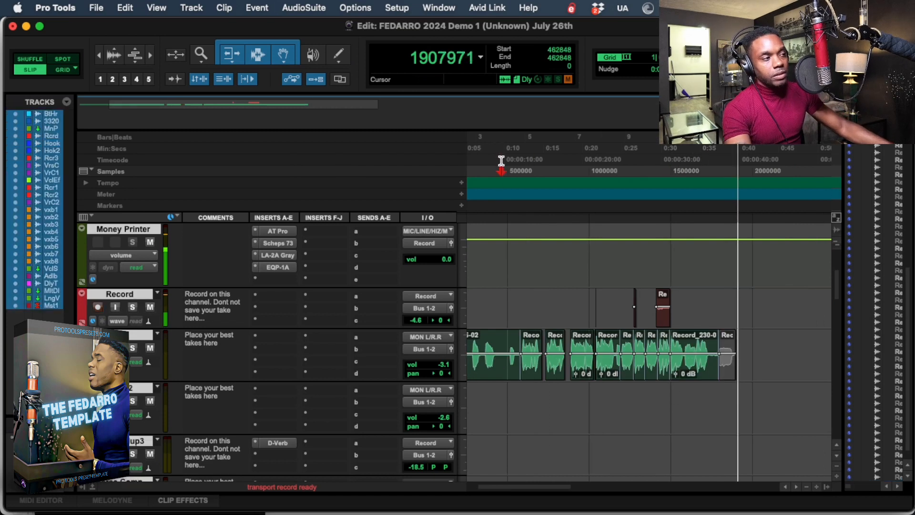
left_click(510, 165)
key("space")
Delete the leftover take fragments from the Record track above the comped hook.
key("Escape")
key("Escape")
key("Escape")
left_click(757, 309)
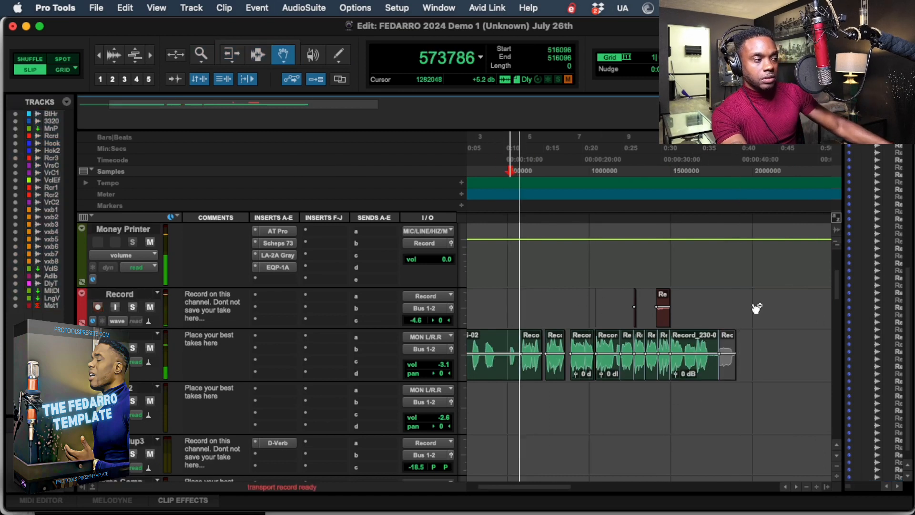
key("Escape")
key("Escape")
key("Escape")
key("Escape")
key("Escape")
key("Escape")
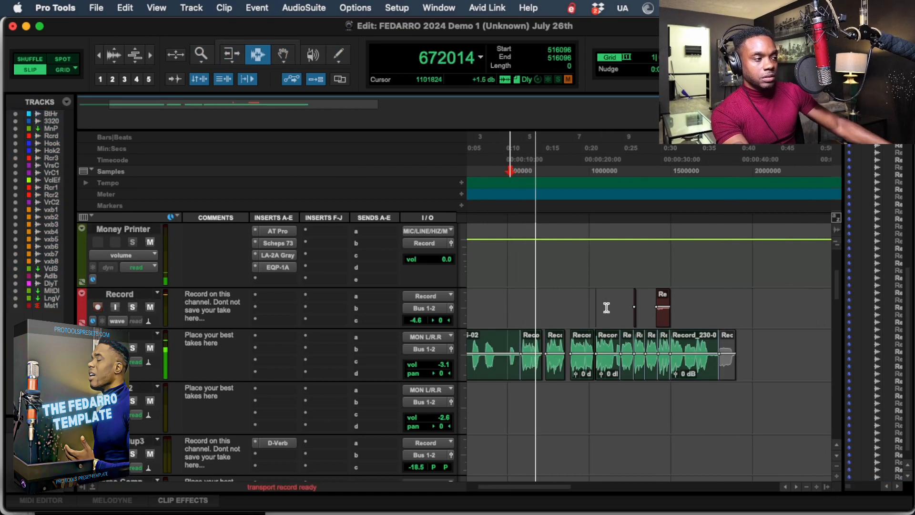
left_click_drag(607, 310, 729, 309)
key("Delete")
Record ad-libs on the Record track in three passes, starting playback at samples 614400, 894976 and 1062912.
left_click(533, 157)
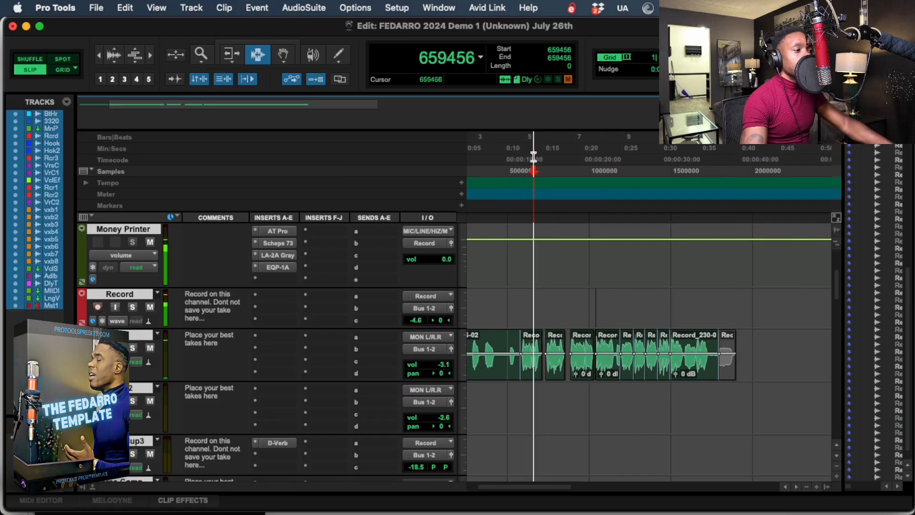
key("t")
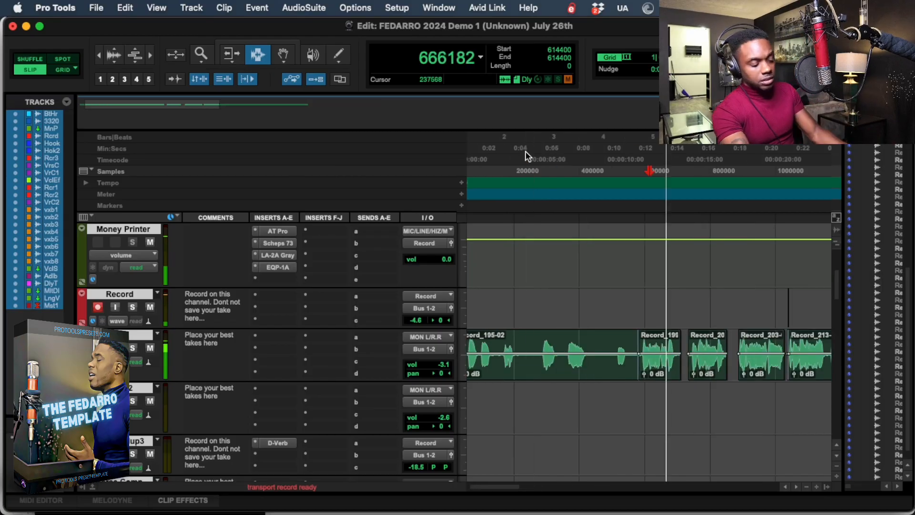
key("super+space")
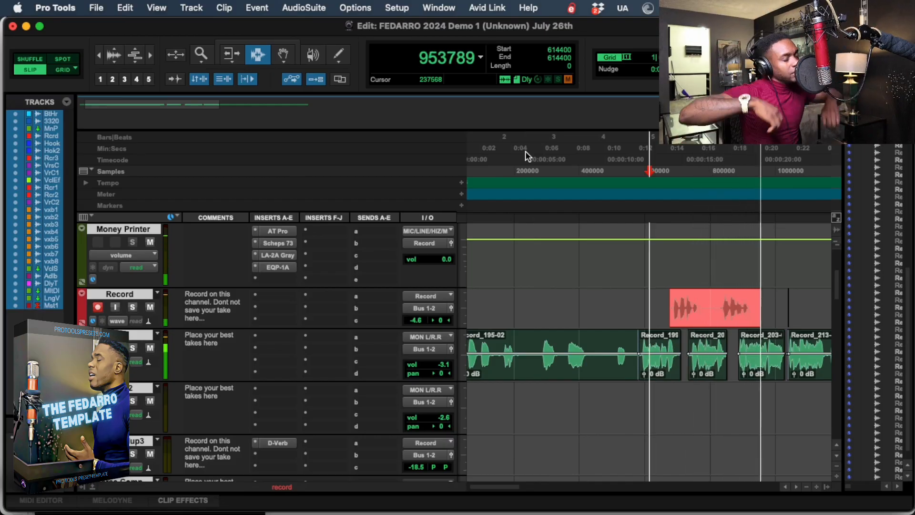
left_click(742, 159)
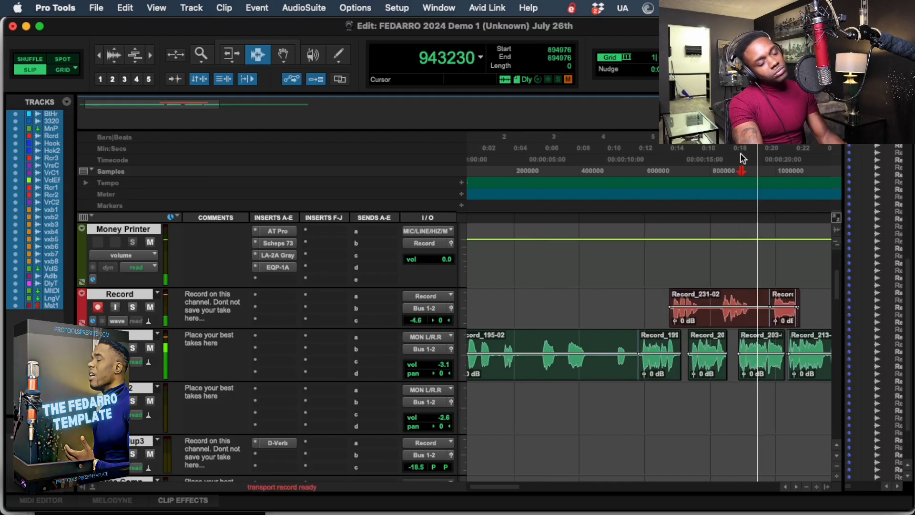
key("super+space")
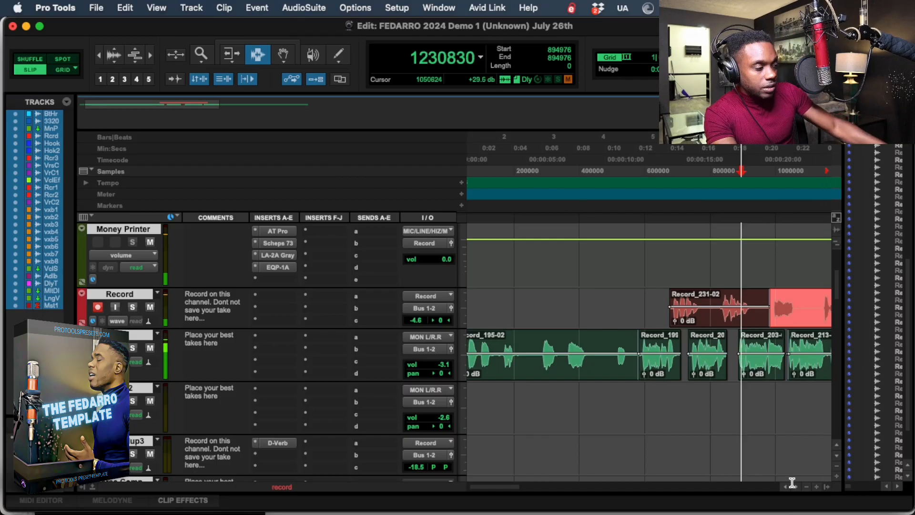
key("space")
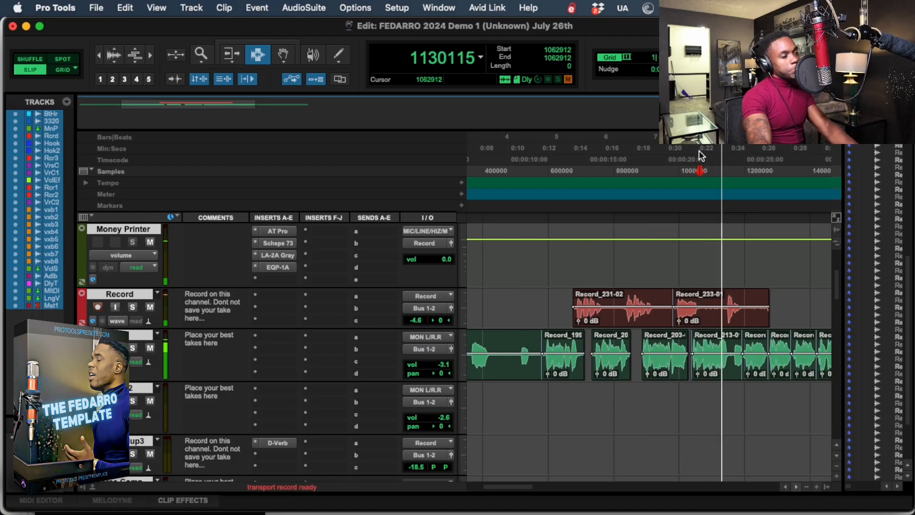
key("super+space")
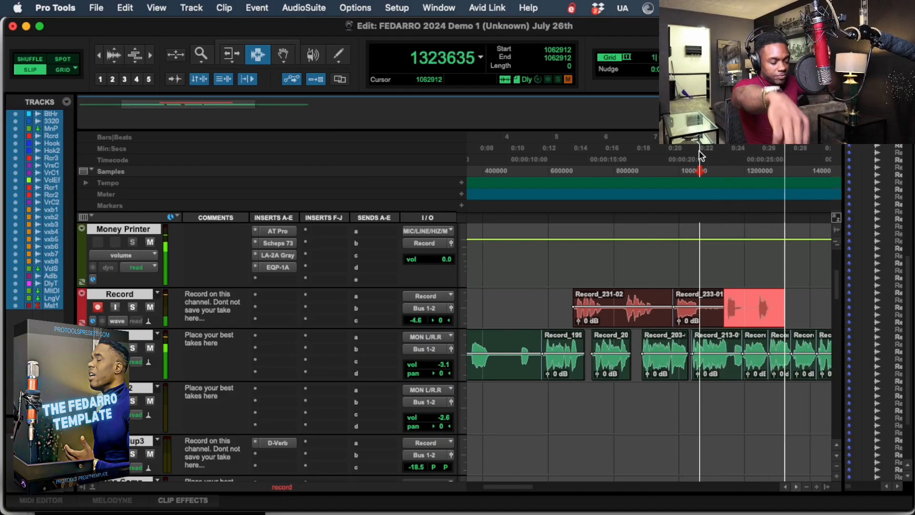
key("super+space")
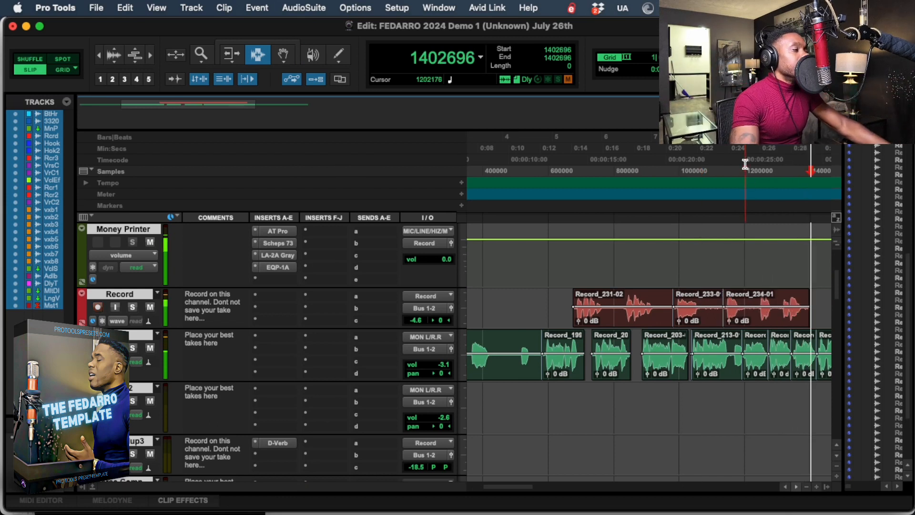
Try to punch in the next ad-lib on the Record track with playback starting at sample 1204224.
left_click(746, 156)
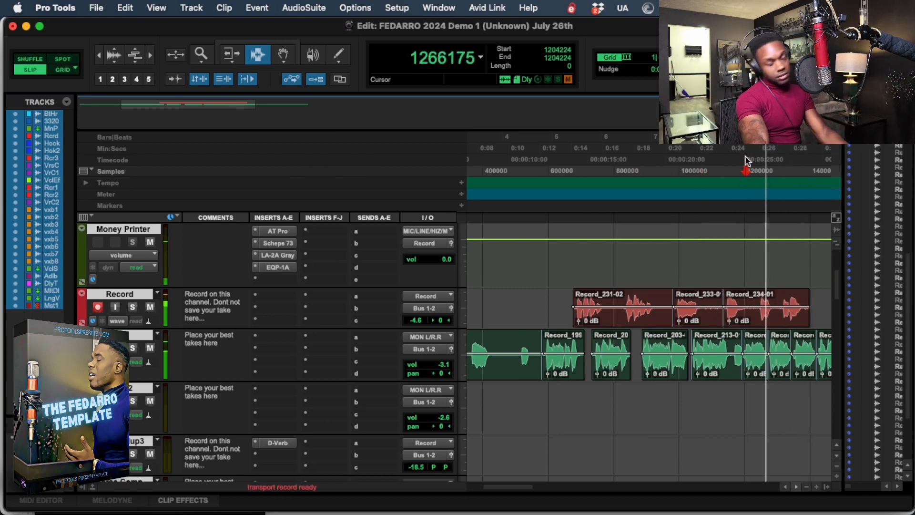
key("super+space")
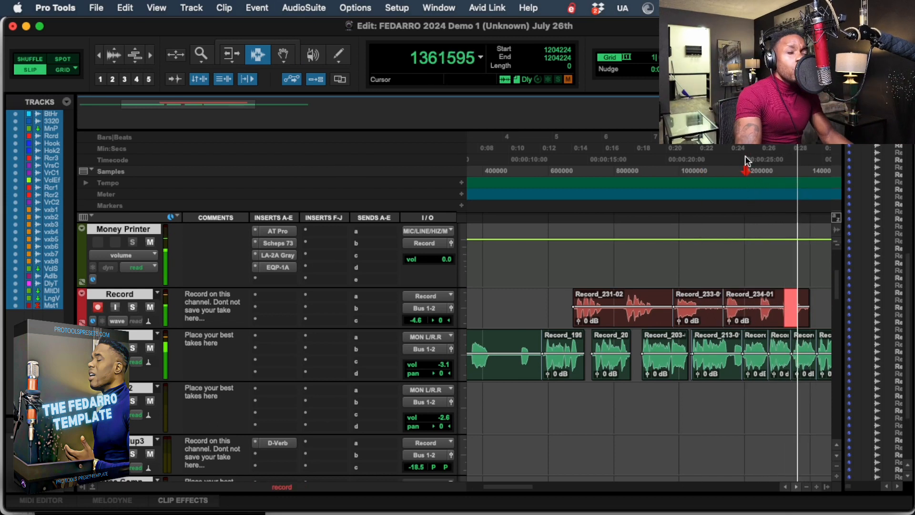
key("space")
Record the remaining ad-libs with playback starting at sample 1134592, and play the song from sample 516096 with the takes on Vocal Efx.
left_click(723, 162)
key("space")
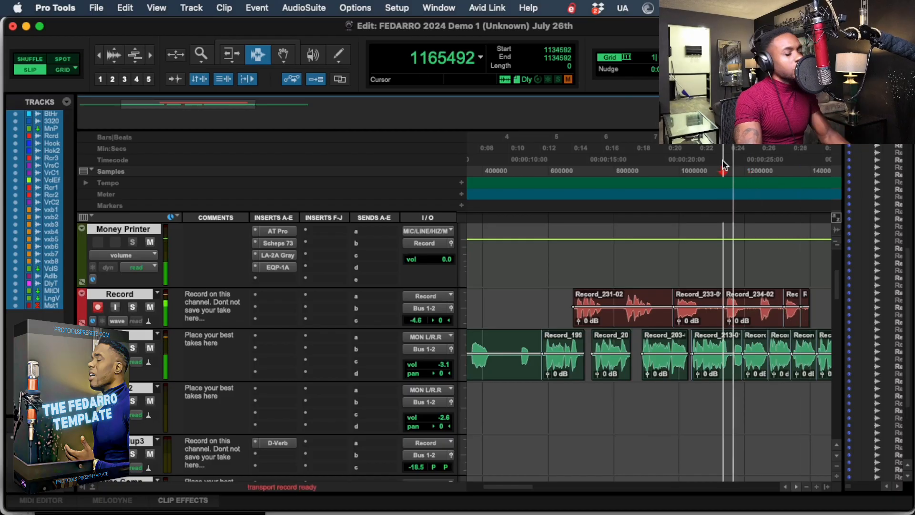
key("super+space")
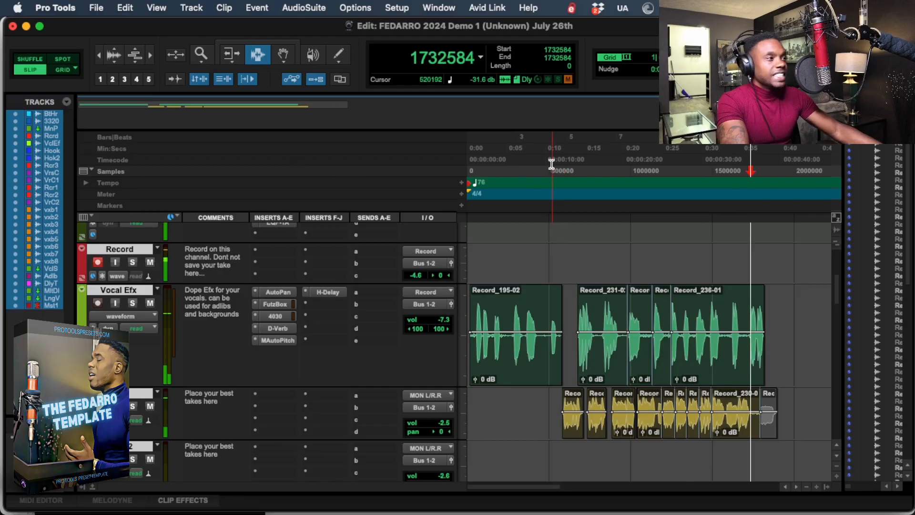
key("space")
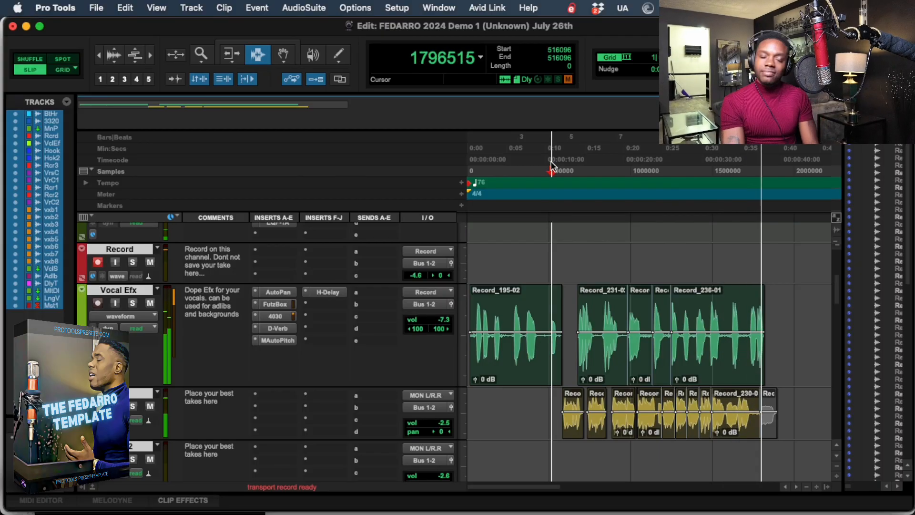
Stop the song and check the Auto-Tune Pro settings on the Money Printer track, closing the plug-in after the check.
key("space")
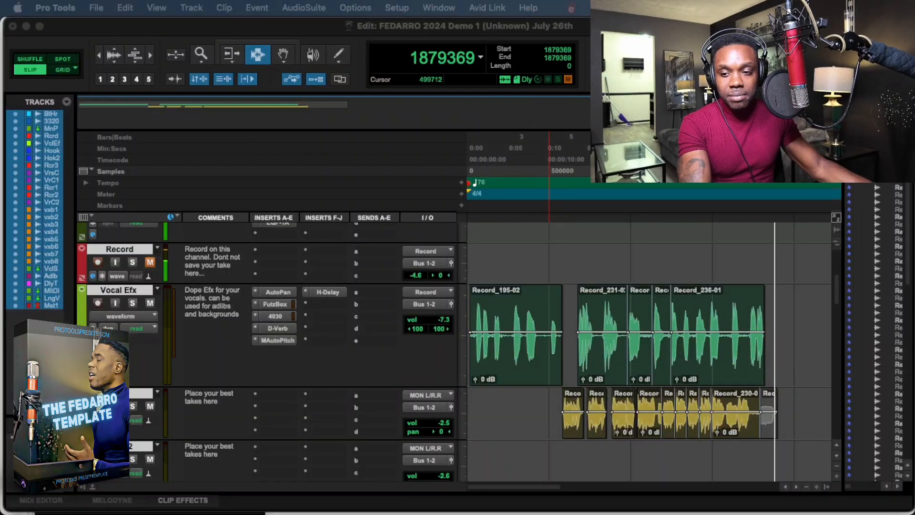
scroll(287, 292, "up", 5)
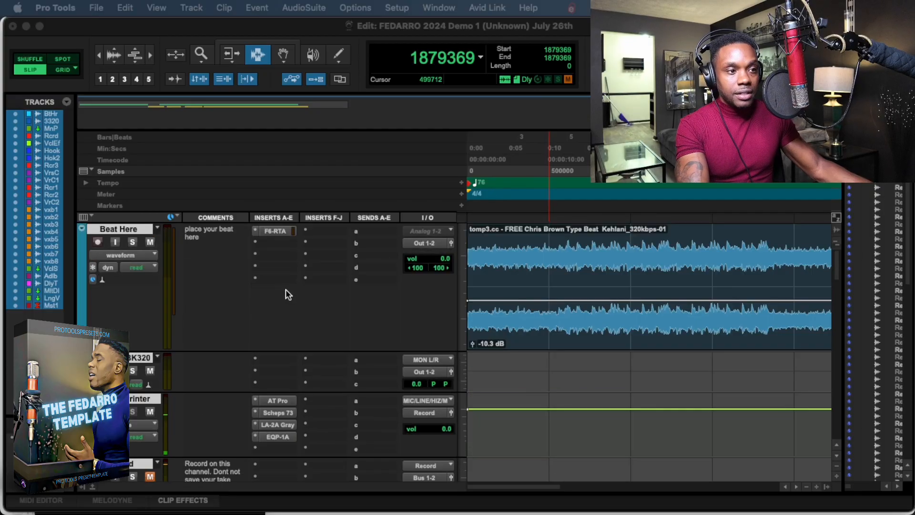
left_click(274, 400)
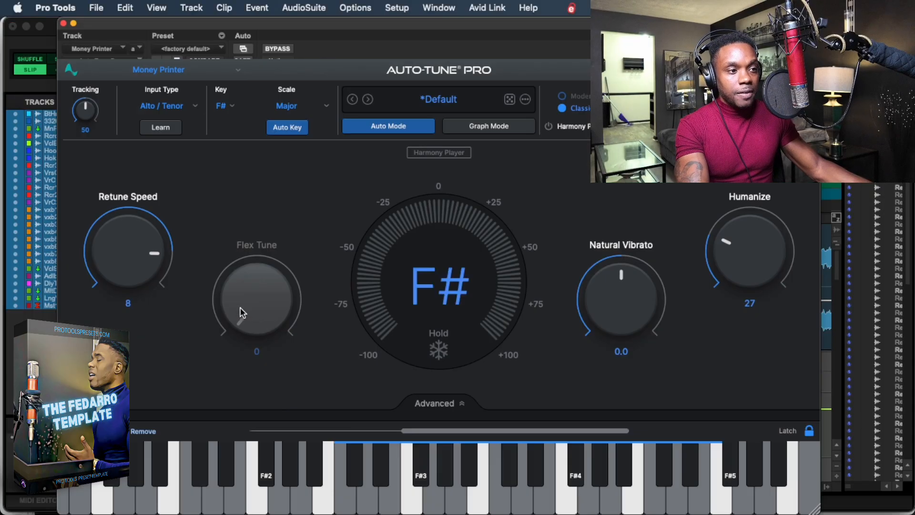
left_click(63, 23)
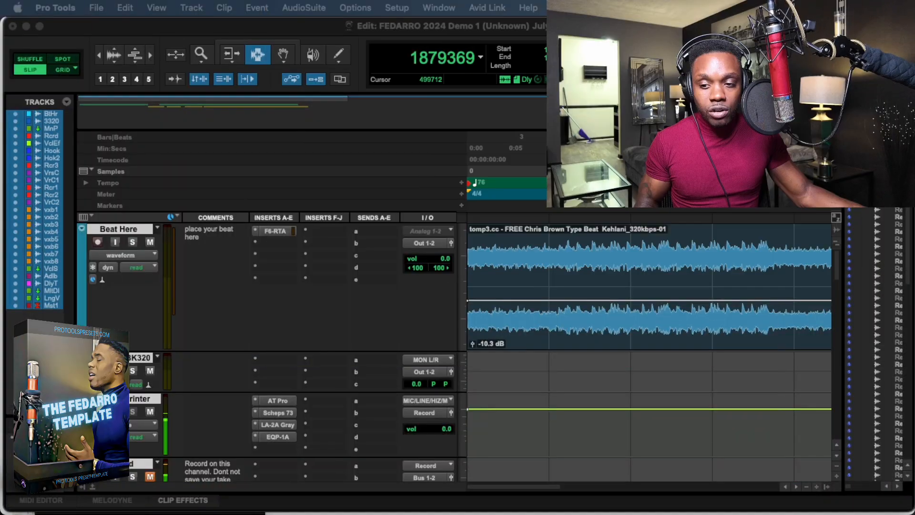
Reopen Auto-Tune Pro on the Money Printer track and examine its key, scale, Retune Speed, Humanize and Classic mode settings.
left_click(284, 400)
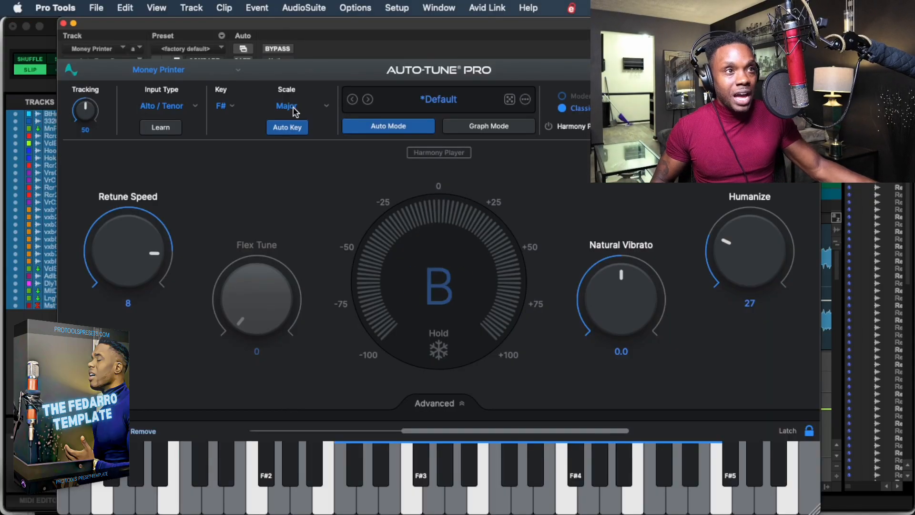
left_click_drag(315, 28, 252, 28)
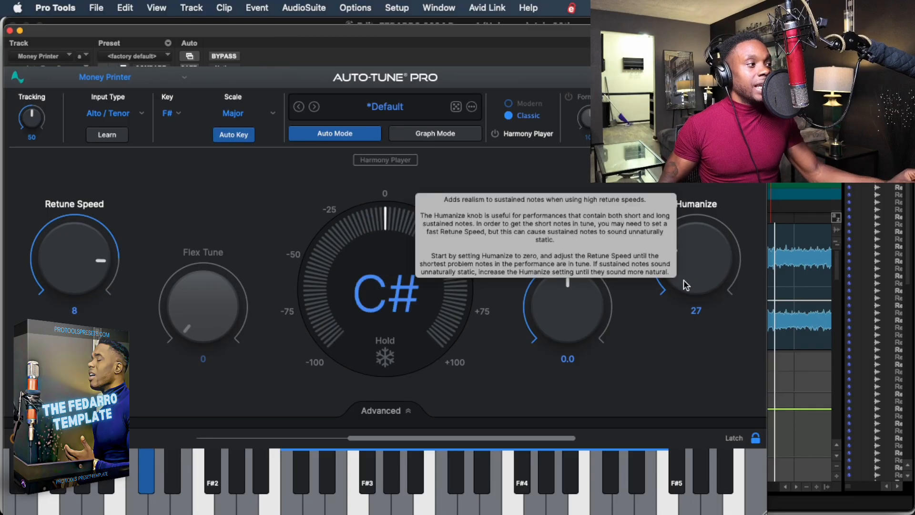
left_click_drag(181, 31, 242, 25)
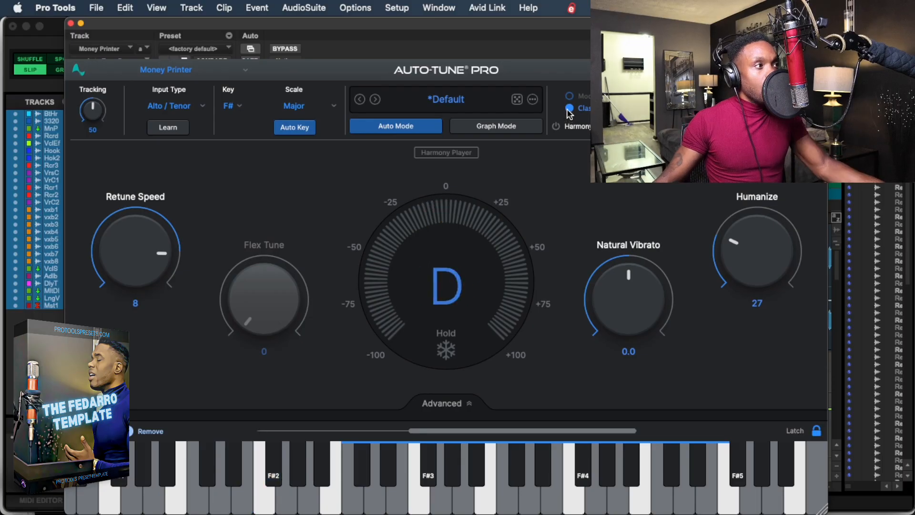
mouse_move(569, 113)
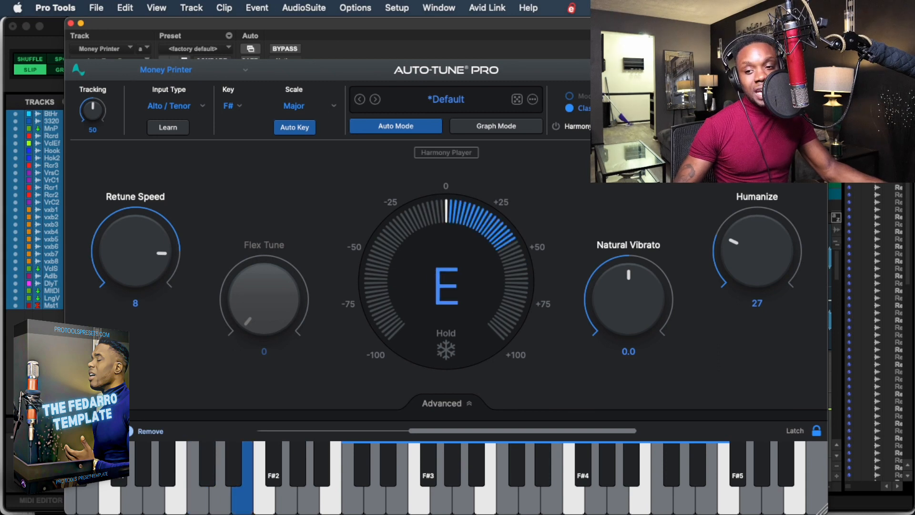
left_click_drag(555, 21, 466, 30)
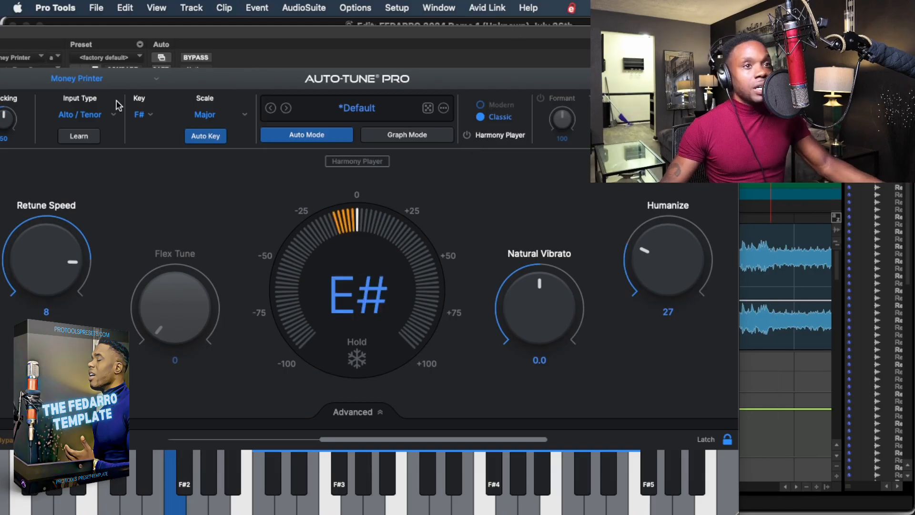
left_click_drag(58, 26, 90, 6)
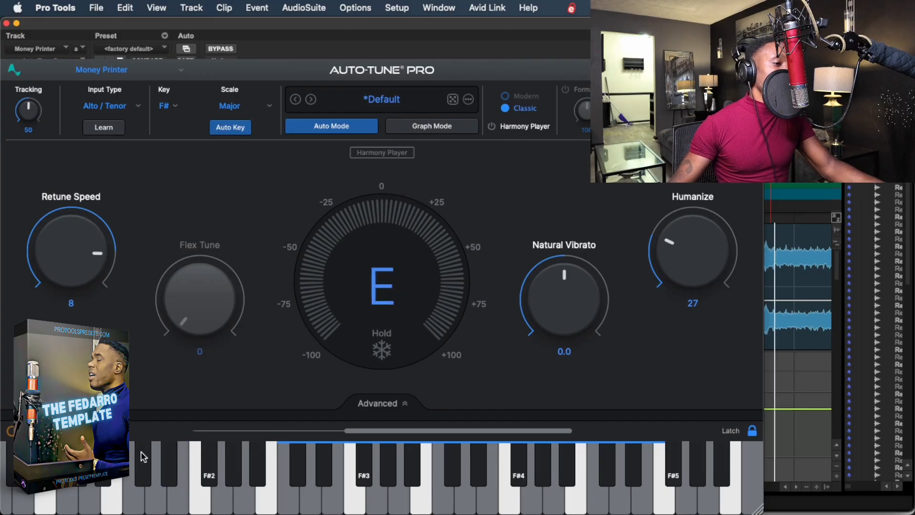
Examine Auto-Tune Pro's advanced Scale and Vibrato settings, and close the plug-in.
left_click(388, 404)
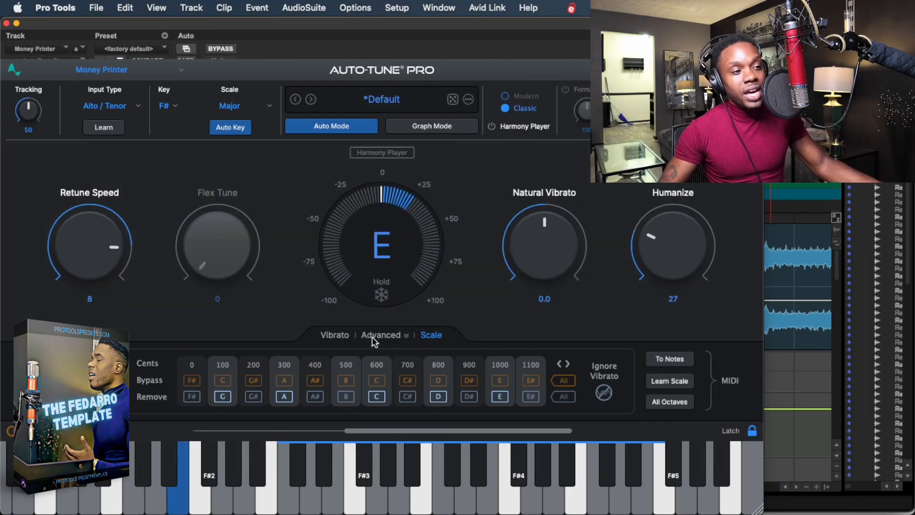
left_click(324, 336)
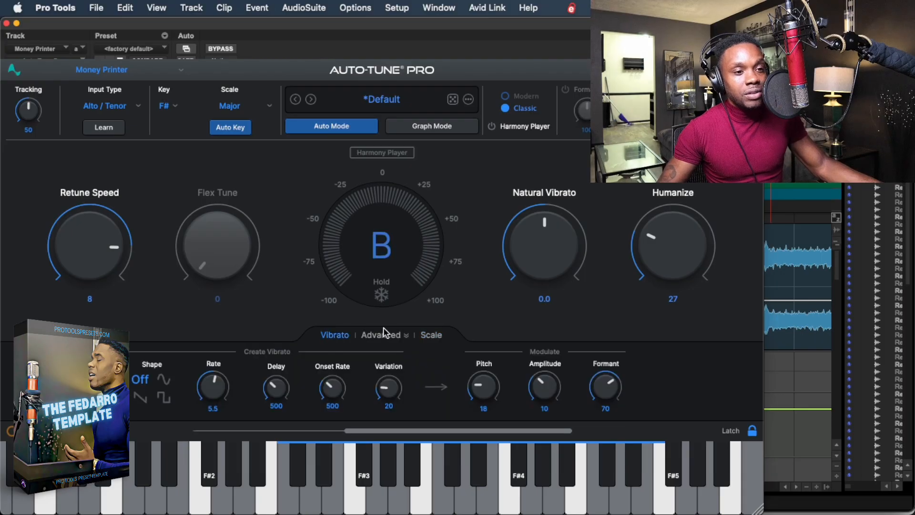
left_click(384, 336)
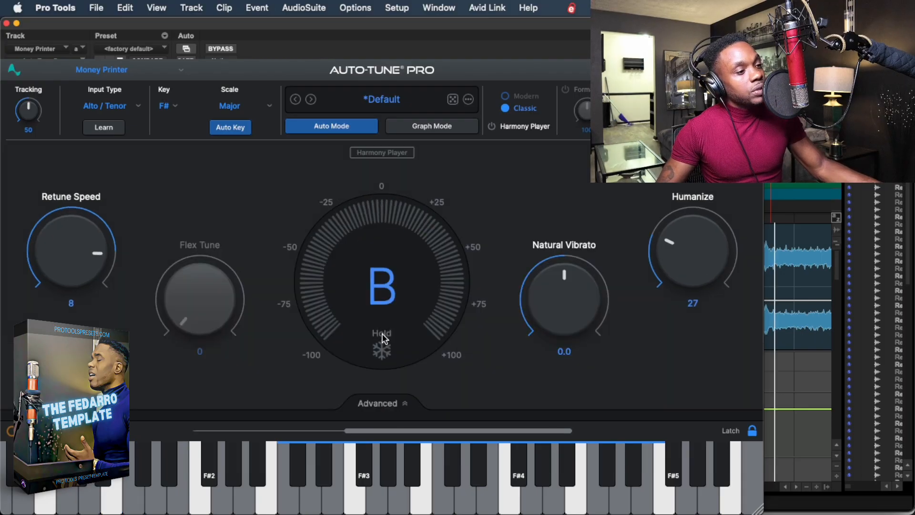
left_click(376, 403)
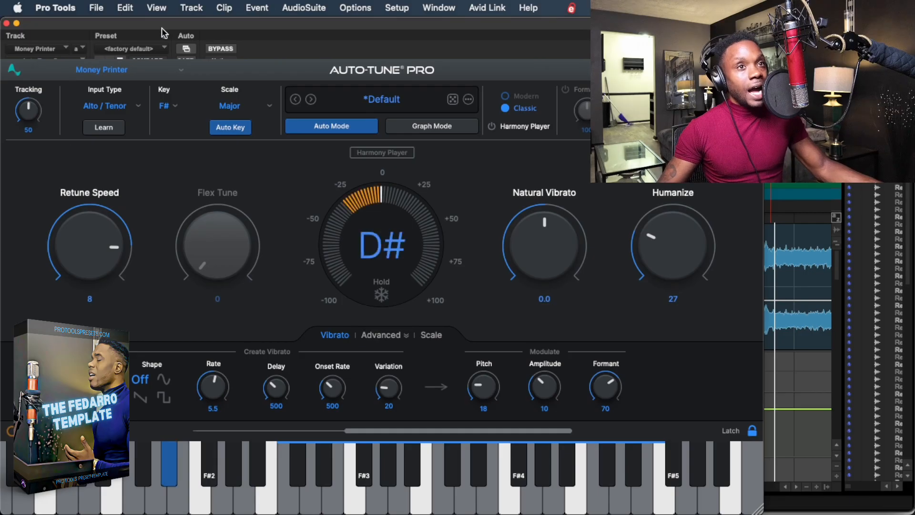
left_click_drag(163, 24, 245, 7)
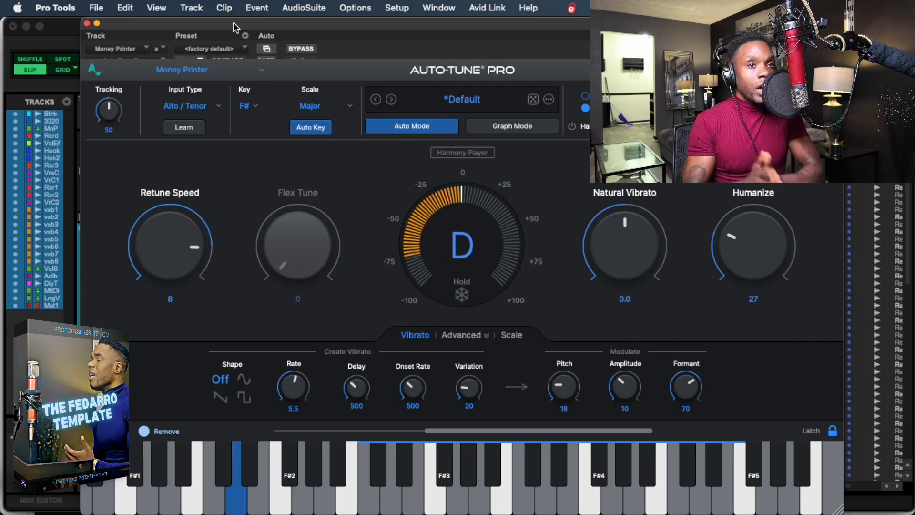
left_click(86, 24)
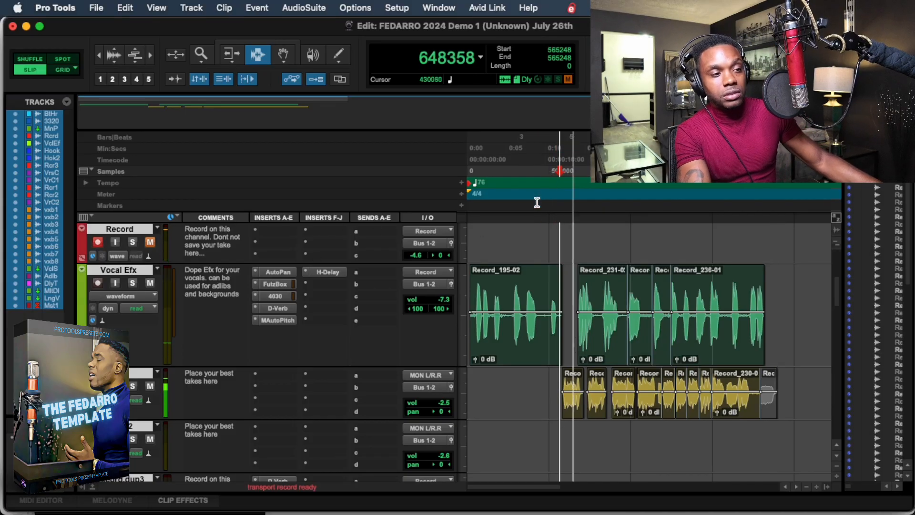
scroll(368, 331, "up", 8)
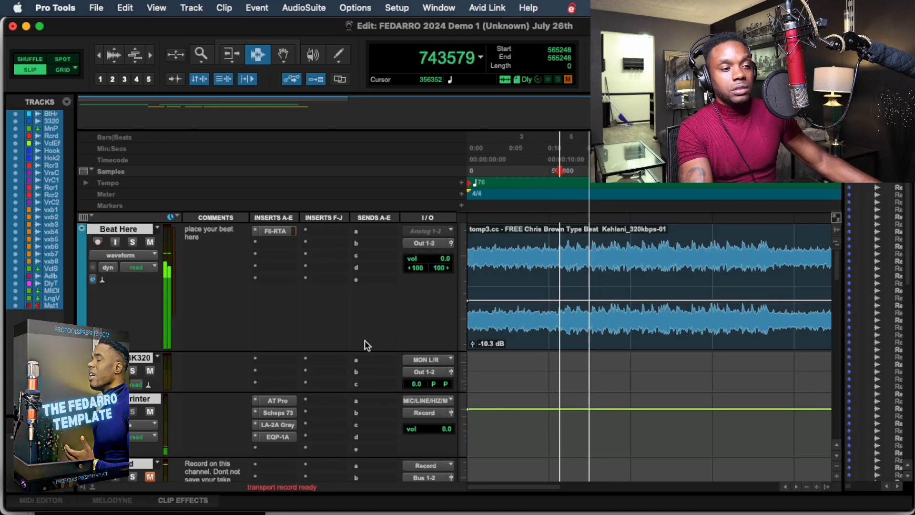
scroll(365, 343, "down", 3)
scroll(359, 351, "down", 4)
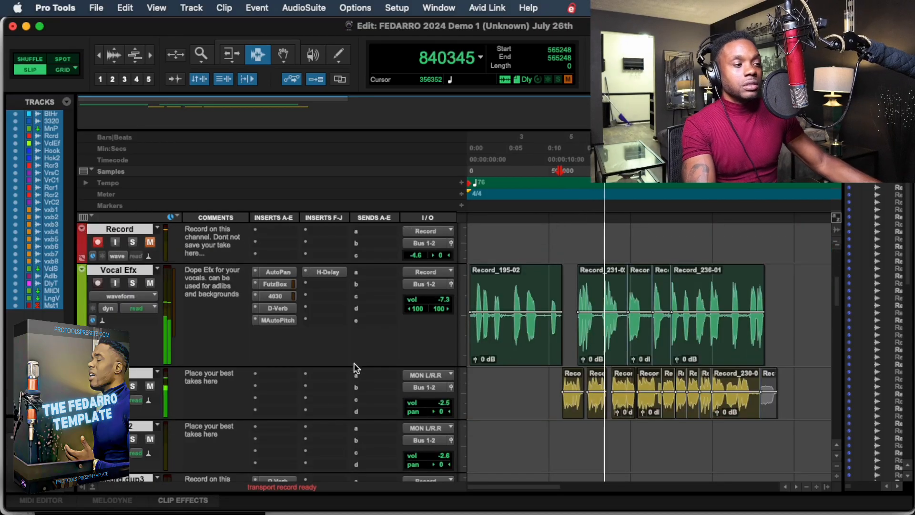